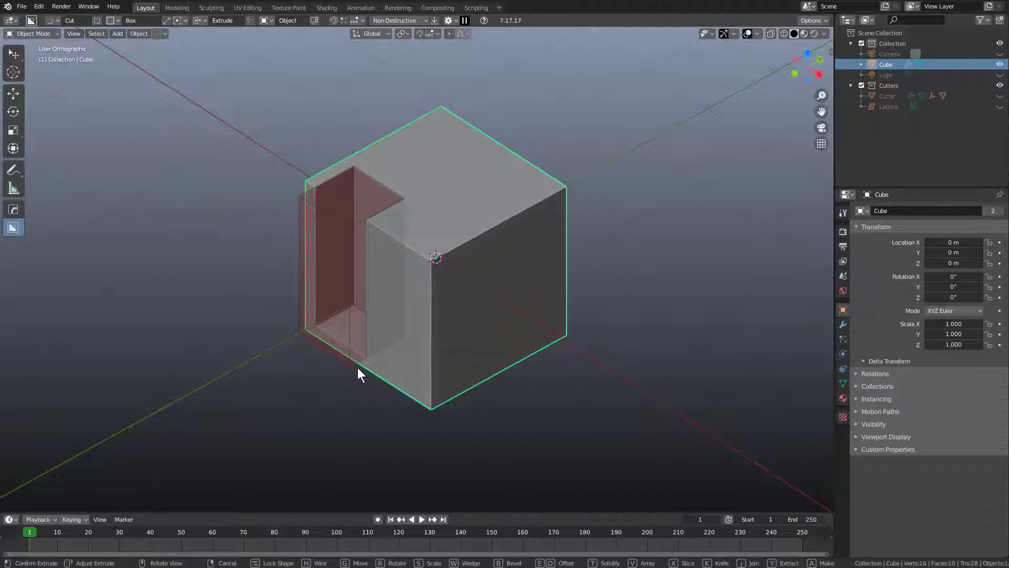
# - Finish the extruded box cut beside the cube's vertical corner and outline another box cutter, shape locked, over the notch on the top face
pyautogui.click(357, 368)
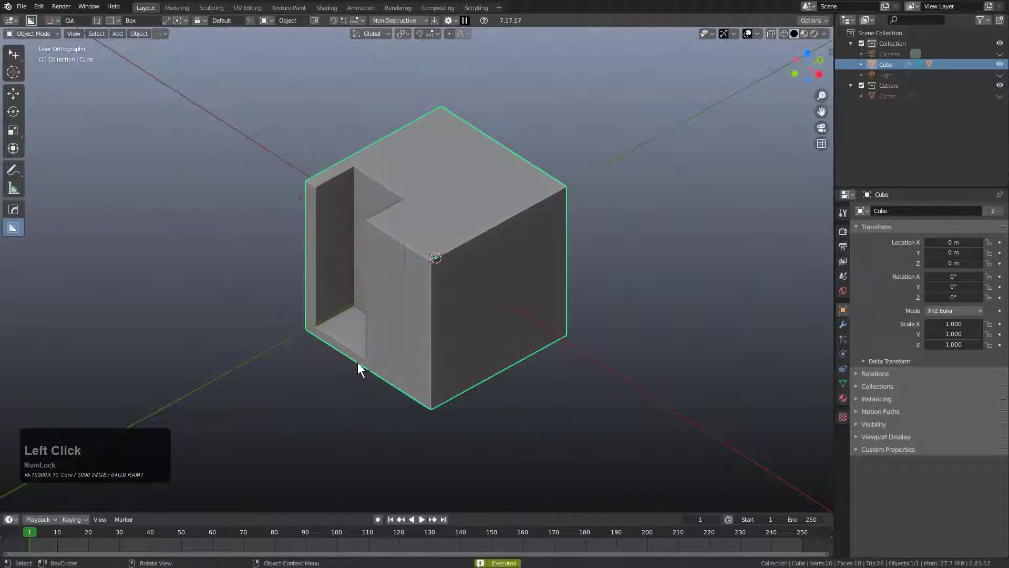
pyautogui.click(251, 21)
pyautogui.moveTo(398, 163); pyautogui.dragTo(358, 251)
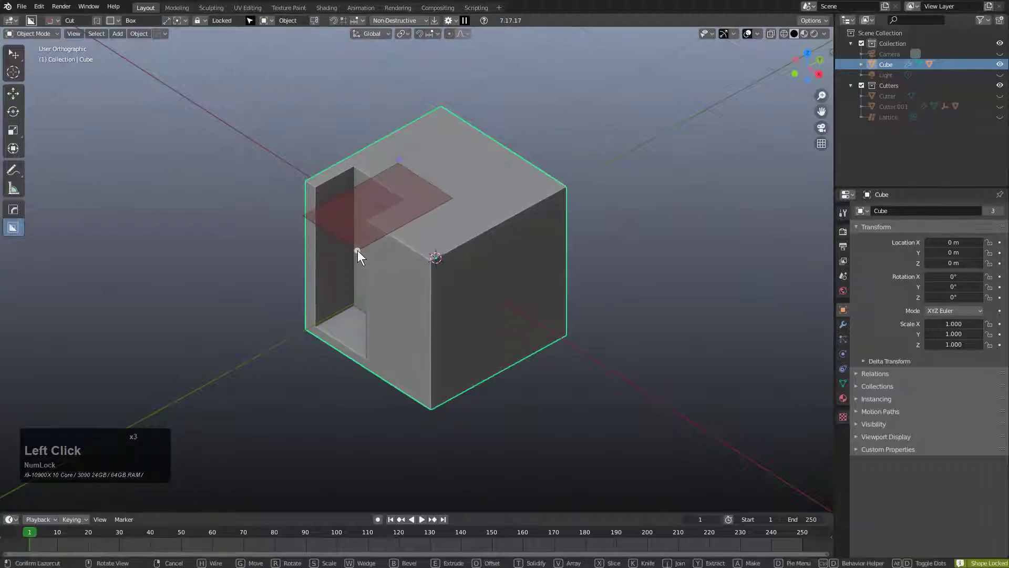
# - Move the locked box cutter across the top face so it overhangs the opposite edge, and bevel its corners into chamfers
pyautogui.moveTo(415, 230)
pyautogui.mouseDown(button='middle')
pyautogui.moveTo(541, 230)
pyautogui.moveTo(406, 242)
pyautogui.moveTo(444, 237)
pyautogui.moveTo(415, 261)
pyautogui.mouseUp(button='middle')
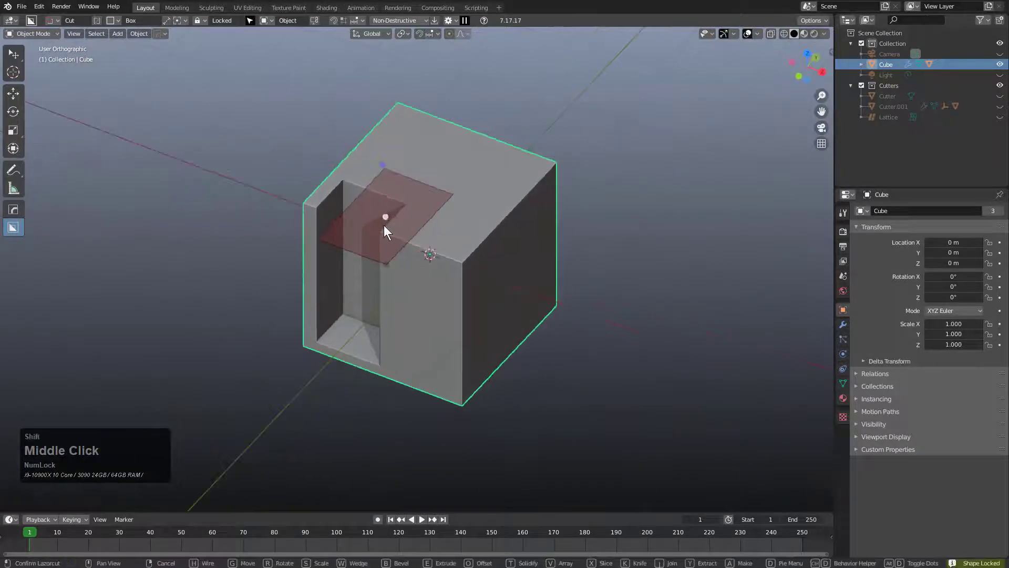
pyautogui.moveTo(396, 205); pyautogui.dragTo(379, 79)
pyautogui.press('b')
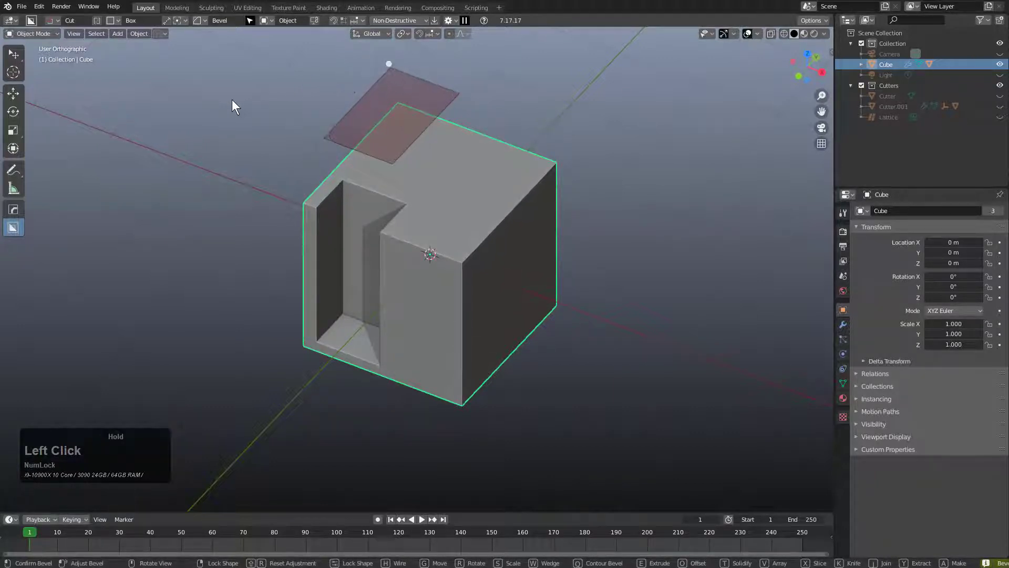
pyautogui.moveTo(233, 102); pyautogui.dragTo(323, 107)
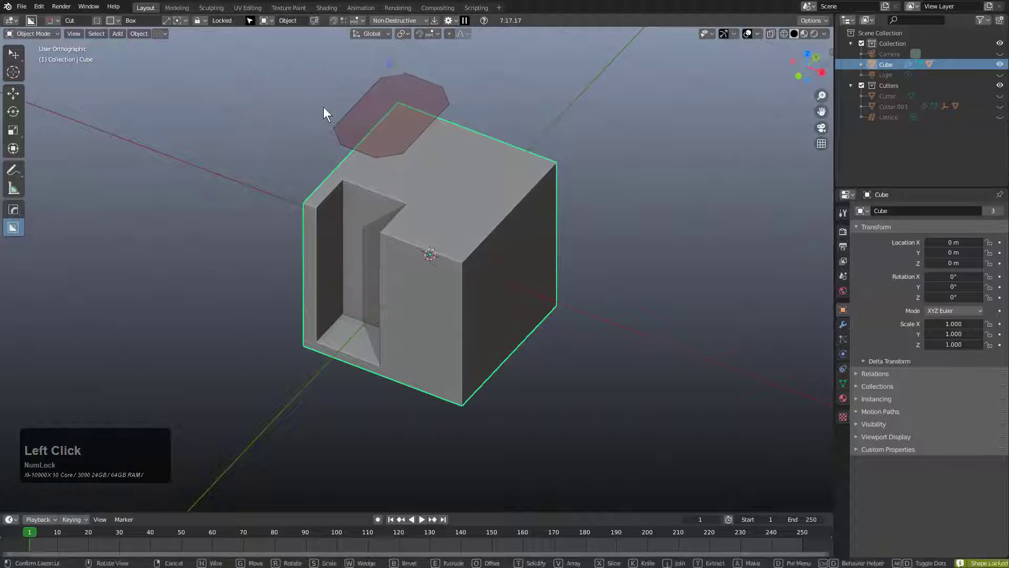
# - Extrude the bevelled cutter partway down into the cube and apply it to cut a corner step
pyautogui.click(387, 114)
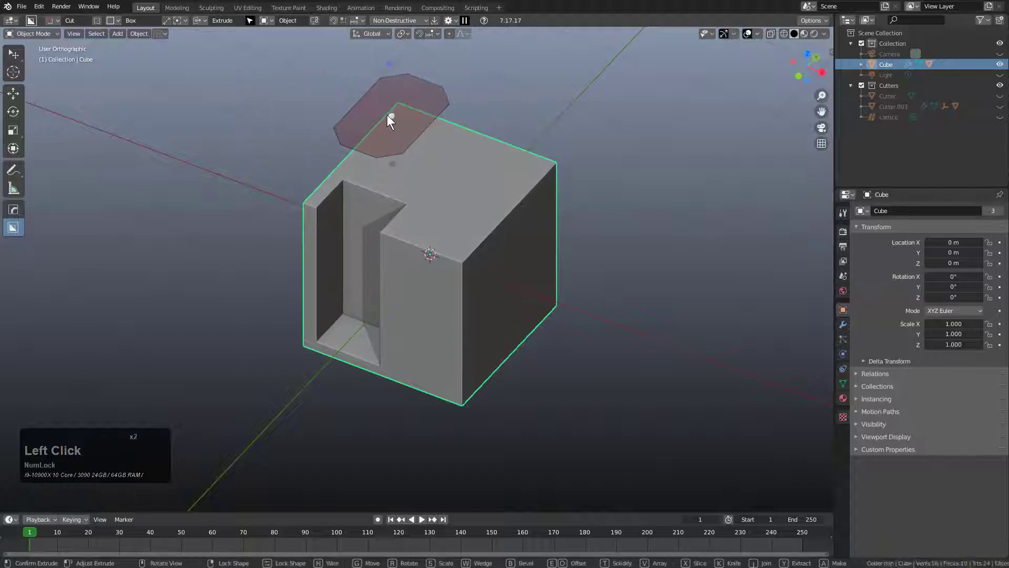
pyautogui.click(438, 118)
pyautogui.moveTo(349, 177); pyautogui.dragTo(360, 215, button='middle')
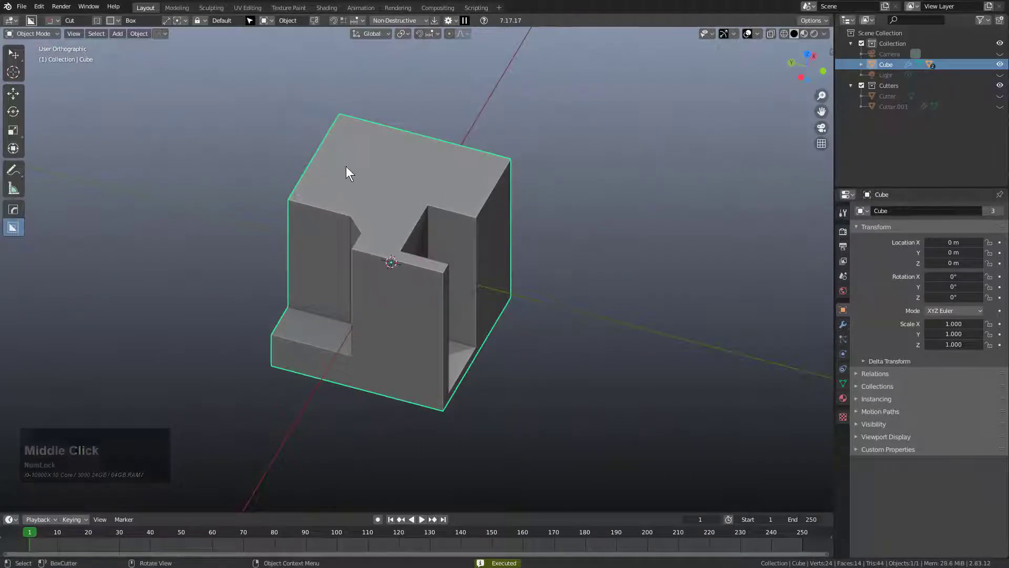
# - Enable the Repeat Lock behavior in the BoxCutter shape-lock options
pyautogui.click(252, 21)
pyautogui.keyDown('shift'); pyautogui.click(251, 21); pyautogui.keyUp('shift')
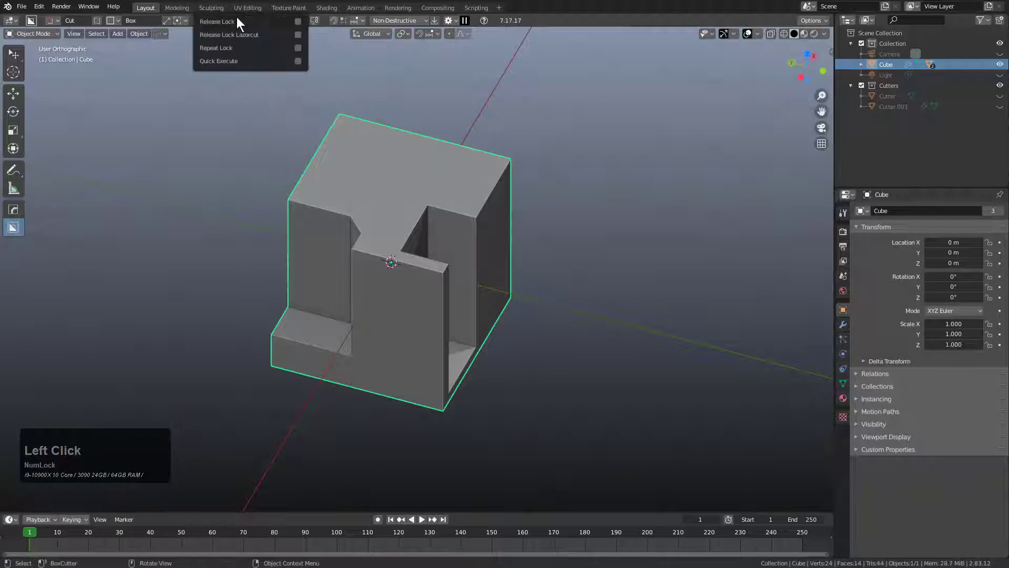
pyautogui.moveTo(236, 17); pyautogui.dragTo(231, 47)
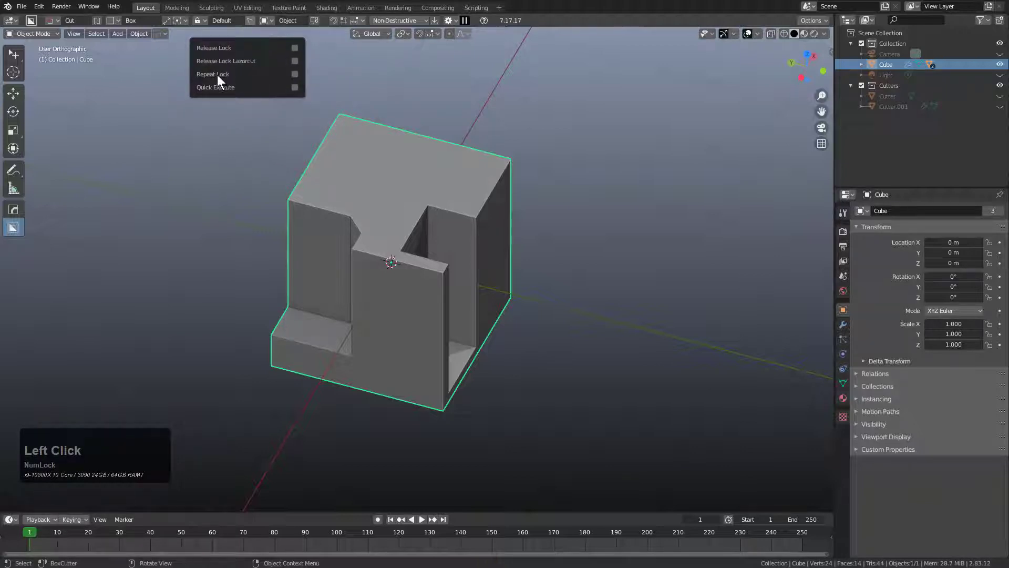
pyautogui.click(294, 75)
# - Cut a small shallow rectangular slot near the upper corner of the front face beside the step, and repeat it just below
pyautogui.scroll(4, 368, 252)
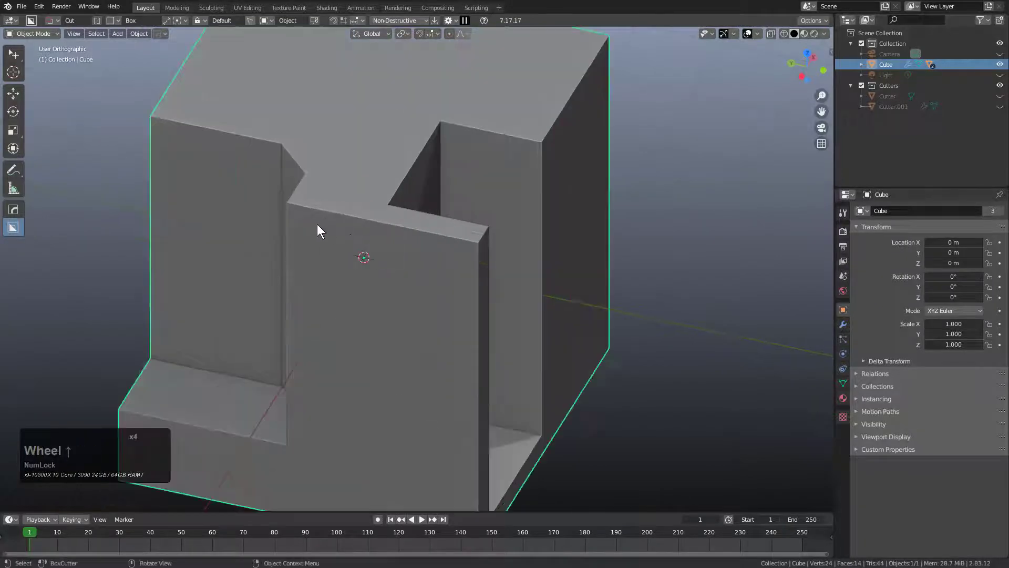
pyautogui.moveTo(308, 224)
pyautogui.mouseDown()
pyautogui.moveTo(332, 239)
pyautogui.moveTo(323, 228)
pyautogui.mouseUp()
pyautogui.click(326, 224)
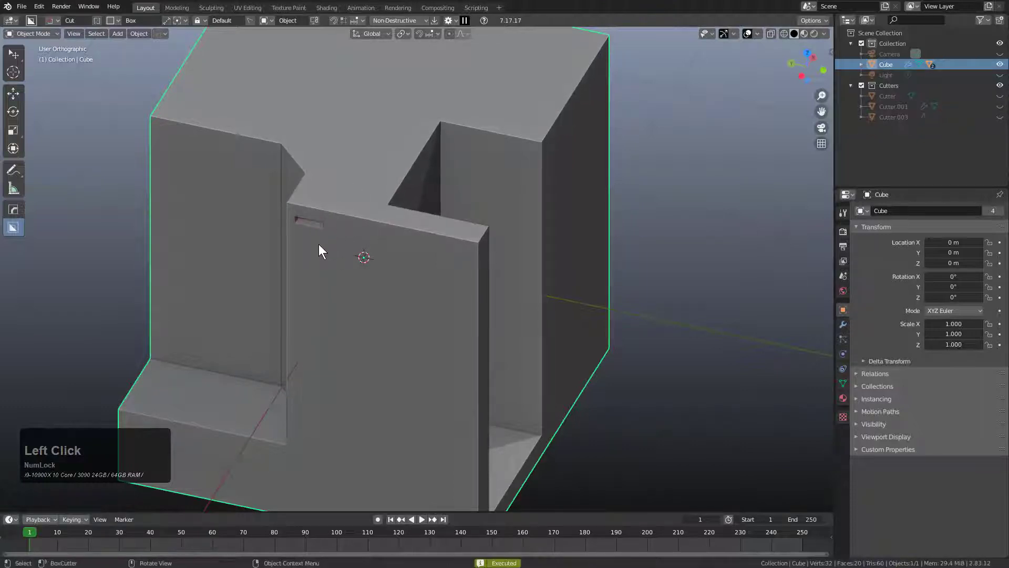
pyautogui.keyDown('ctrl'); pyautogui.click(308, 246); pyautogui.keyUp('ctrl')
pyautogui.click(308, 275)
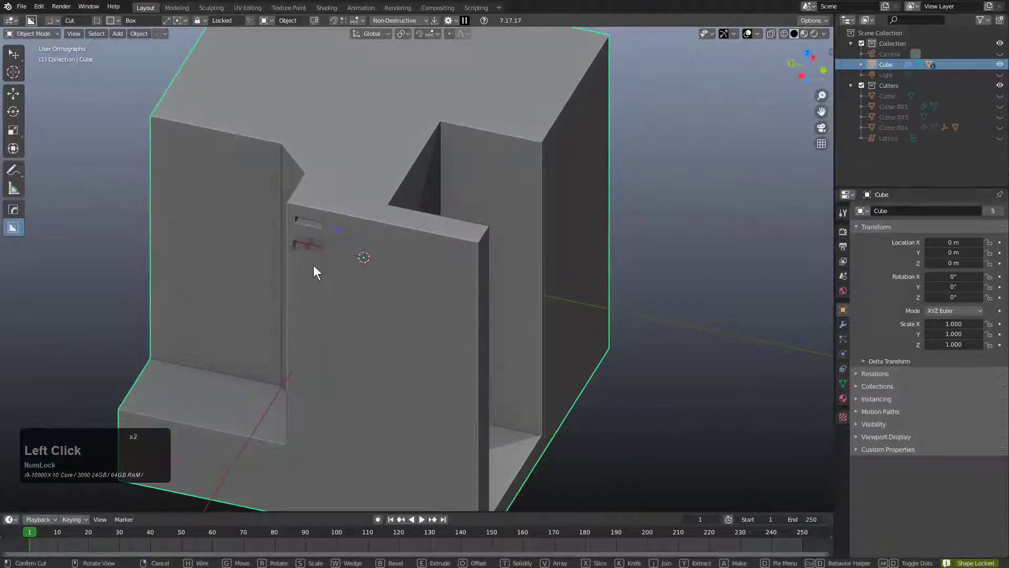
# - Repeat the slot cutter on the front face and move it to the opposite upper corner, beside the thin wall's edge
pyautogui.keyDown('ctrl'); pyautogui.click(305, 270); pyautogui.keyUp('ctrl')
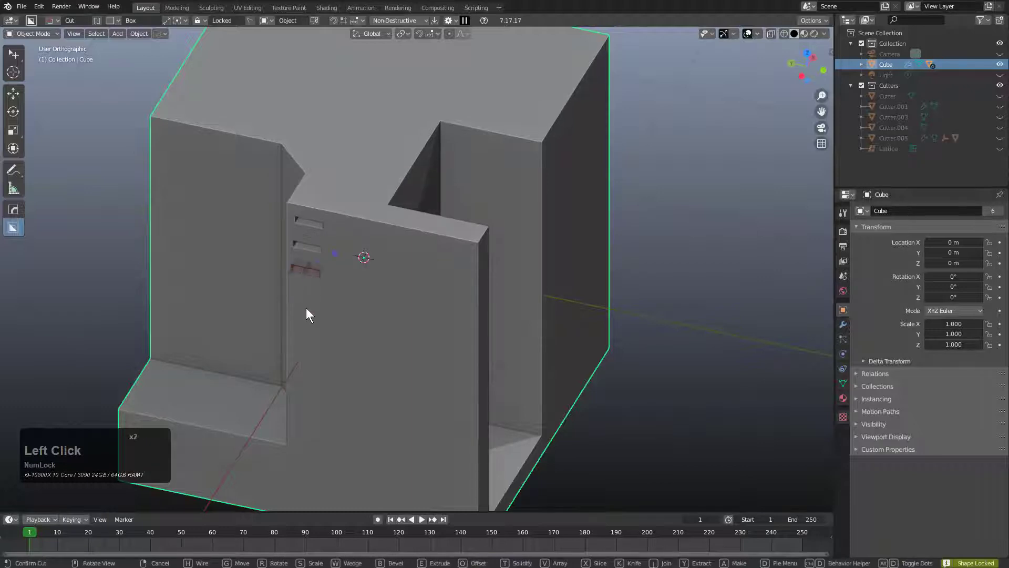
pyautogui.keyDown('shift'); pyautogui.click(355, 302); pyautogui.keyUp('shift')
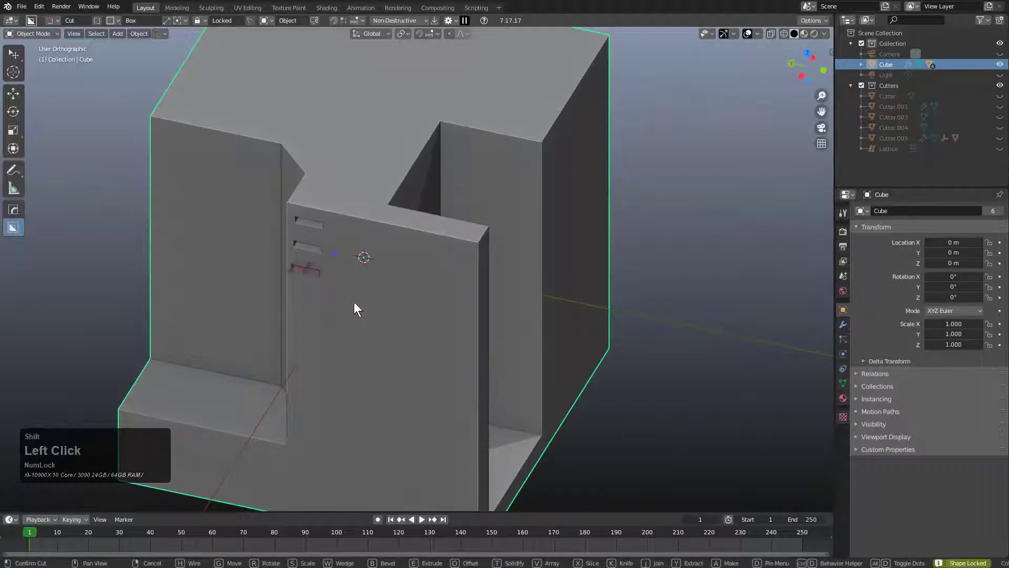
pyautogui.keyDown('shift'); pyautogui.moveTo(307, 275); pyautogui.dragTo(382, 282); pyautogui.keyUp('shift')
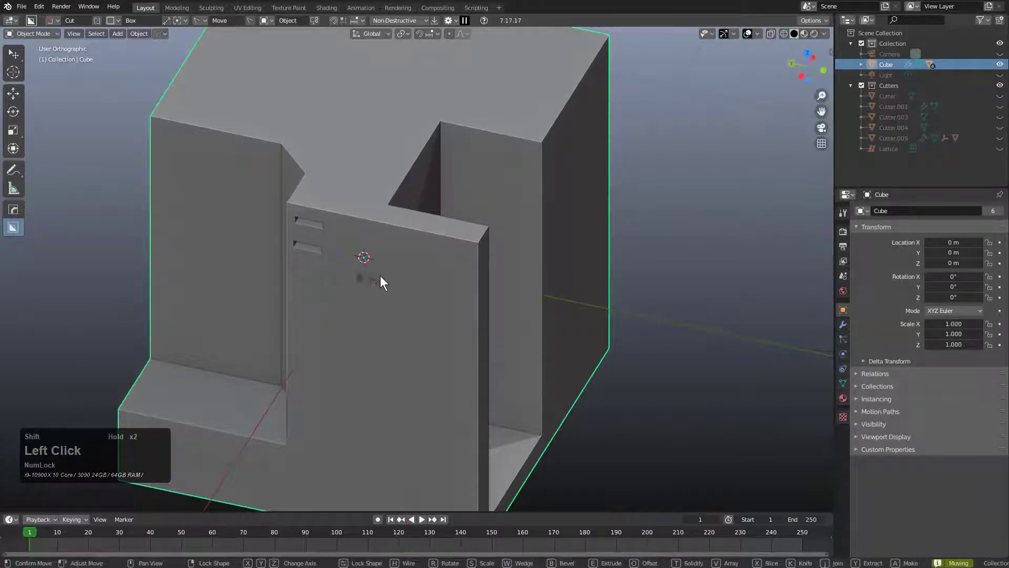
pyautogui.keyDown('shift'); pyautogui.moveTo(452, 258); pyautogui.dragTo(460, 255); pyautogui.keyUp('shift')
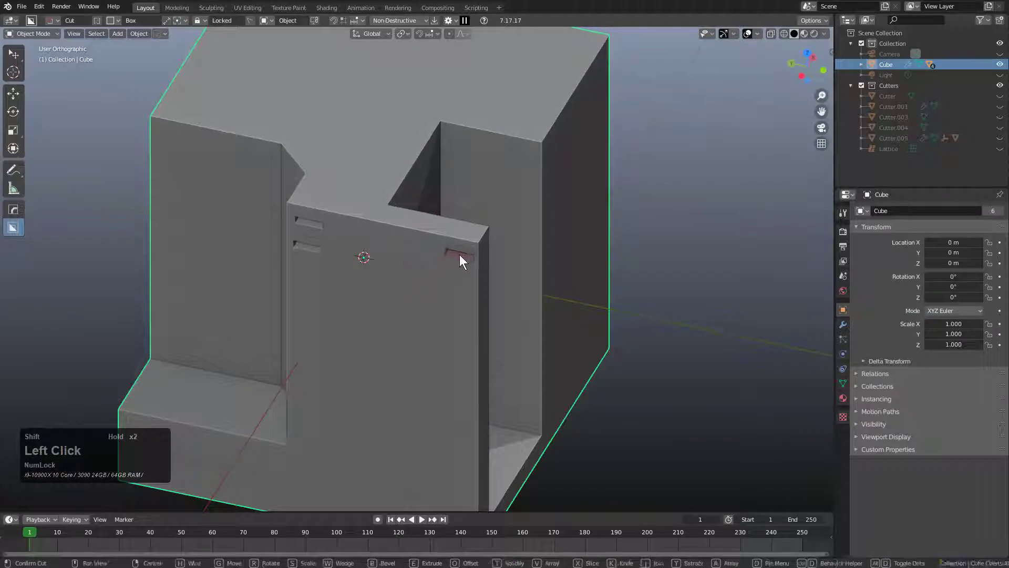
# - Repeat the slot cutter and move it to the outer end of the low ledge's front face to cut there
pyautogui.keyDown('ctrl'); pyautogui.doubleClick(377, 303); pyautogui.keyUp('ctrl')
pyautogui.click(375, 311)
pyautogui.keyDown('shift'); pyautogui.moveTo(375, 312); pyautogui.dragTo(137, 427); pyautogui.keyUp('shift')
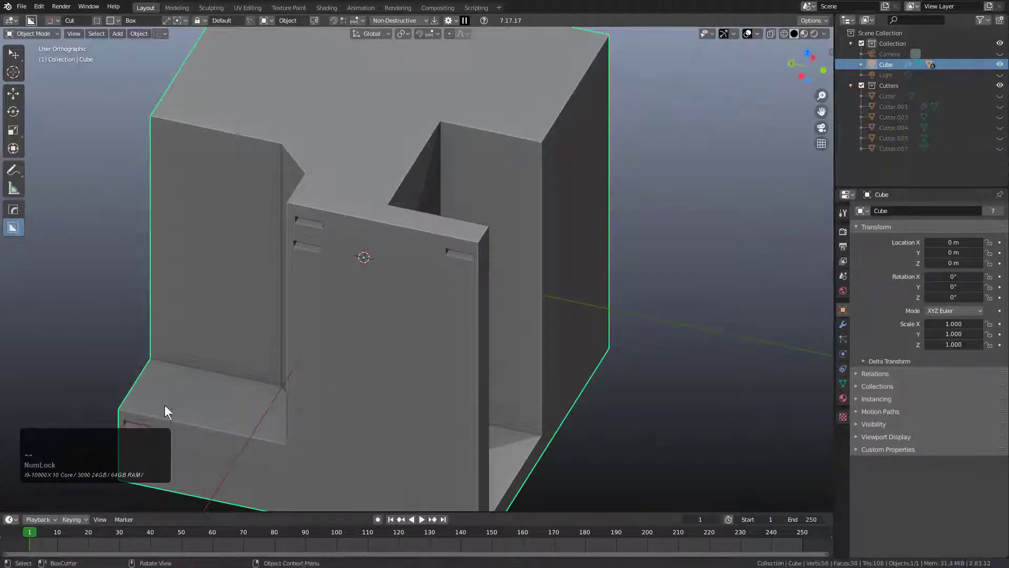
# - Repeat the slot cutter on the recessed face above the ledge and move it to the lower inner corner
pyautogui.keyDown('ctrl'); pyautogui.click(165, 137); pyautogui.keyUp('ctrl')
pyautogui.keyDown('shift'); pyautogui.click(164, 142); pyautogui.keyUp('shift')
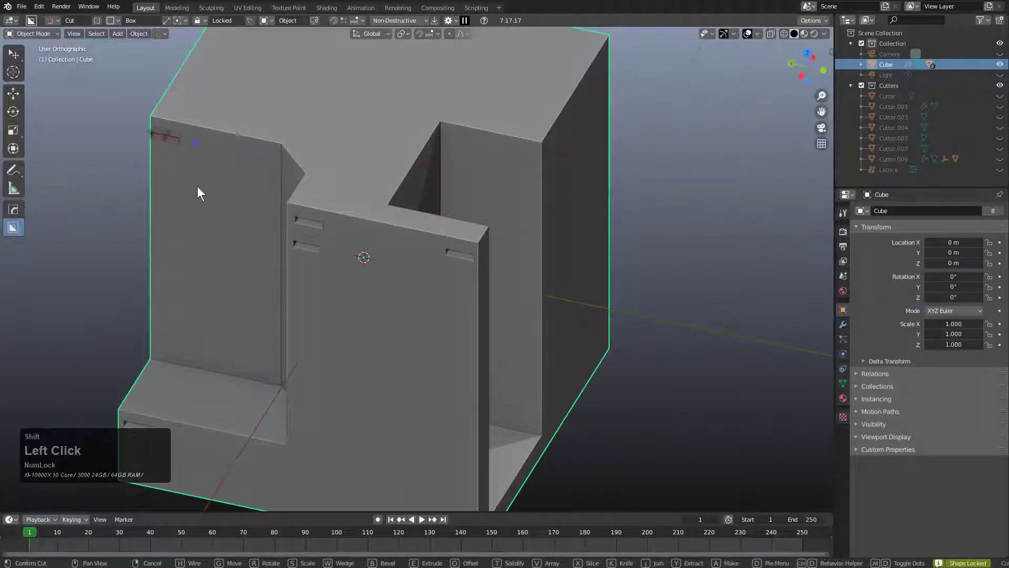
pyautogui.keyDown('shift'); pyautogui.moveTo(163, 142); pyautogui.dragTo(242, 323); pyautogui.keyUp('shift')
pyautogui.click(260, 367)
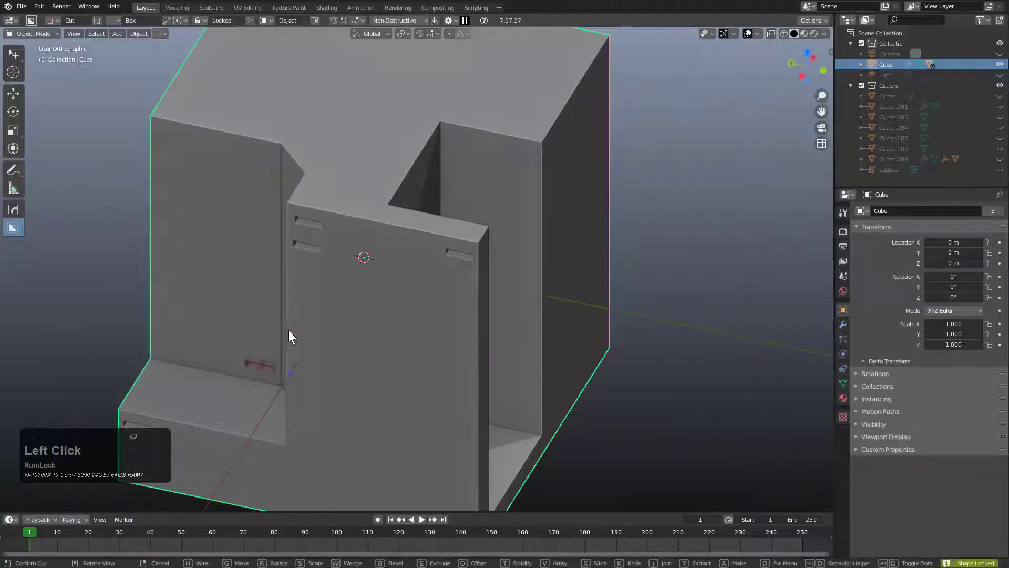
# - Repeat the slot cutter on the recessed face, move it to the upper corner beside the chamfer, and apply the cut
pyautogui.click(170, 133)
pyautogui.keyDown('shift'); pyautogui.click(177, 139); pyautogui.keyUp('shift')
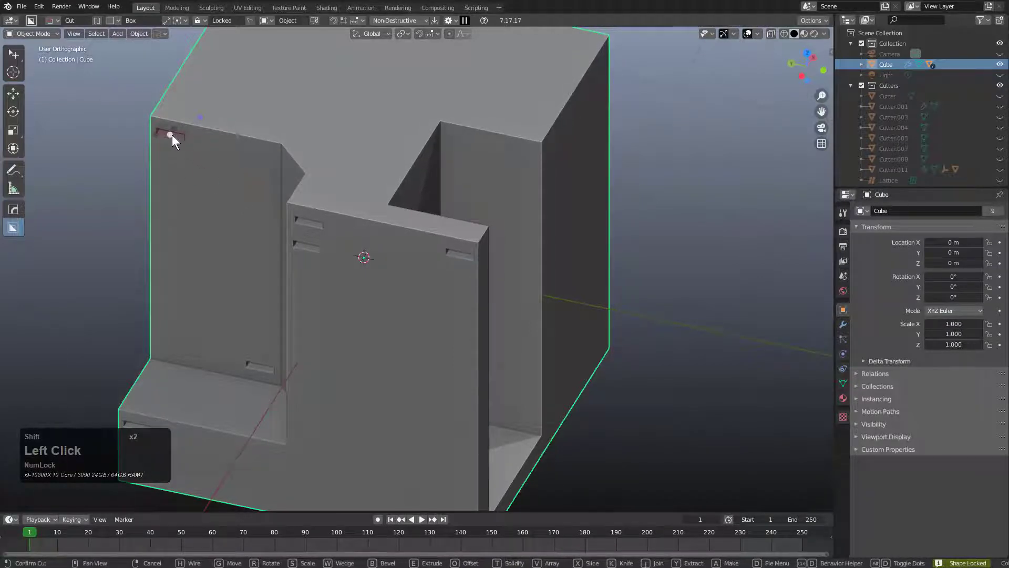
pyautogui.keyDown('shift'); pyautogui.moveTo(170, 135); pyautogui.dragTo(256, 163); pyautogui.keyUp('shift')
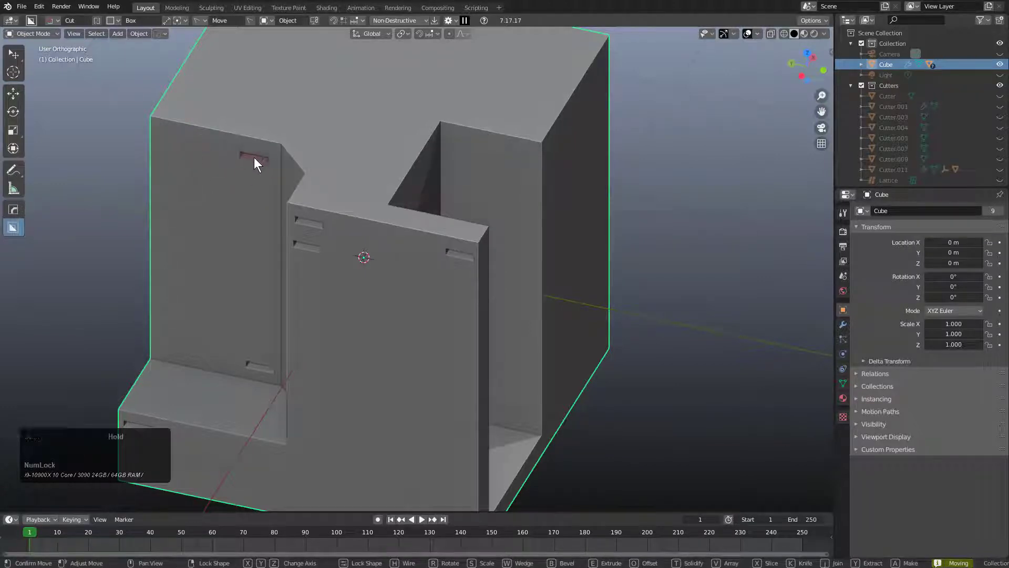
pyautogui.click(262, 158)
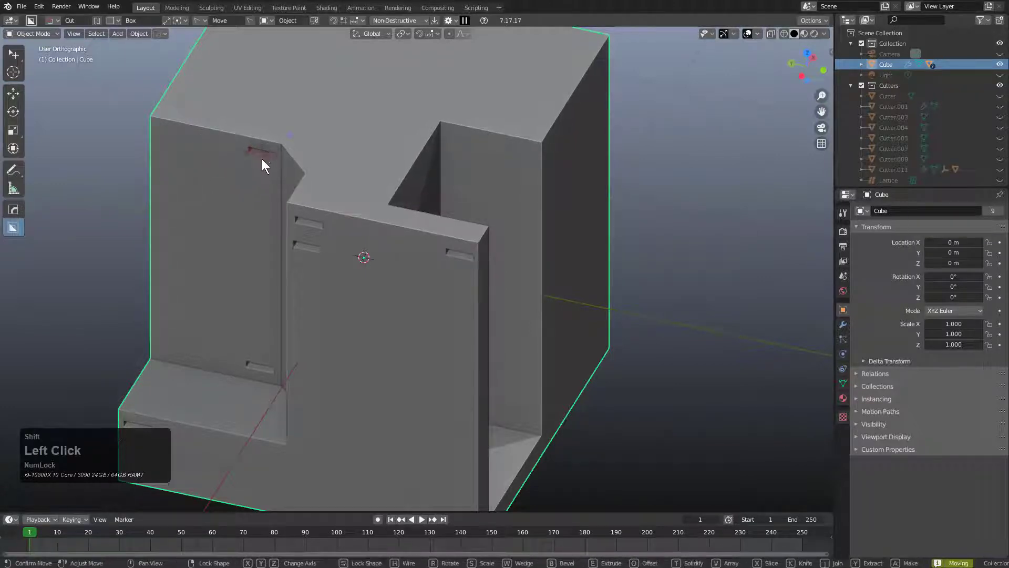
pyautogui.press('space')
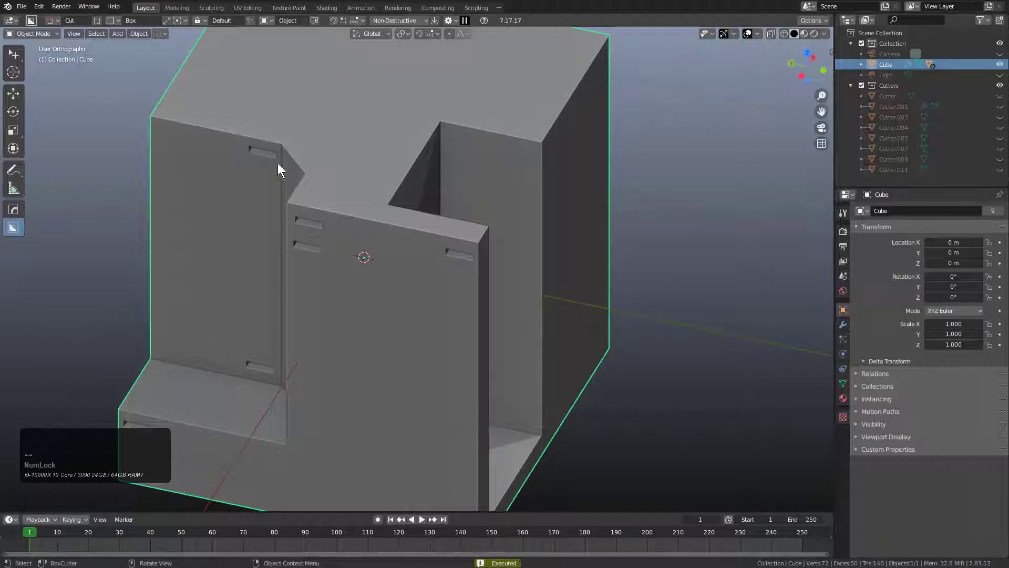
# - Repeat the slot cutter on the top face, rotate it parallel to the front edge, and move it into the outer corner
pyautogui.keyDown('ctrl'); pyautogui.doubleClick(182, 109); pyautogui.keyUp('ctrl')
pyautogui.keyDown('shift'); pyautogui.moveTo(182, 108); pyautogui.dragTo(191, 108); pyautogui.keyUp('shift')
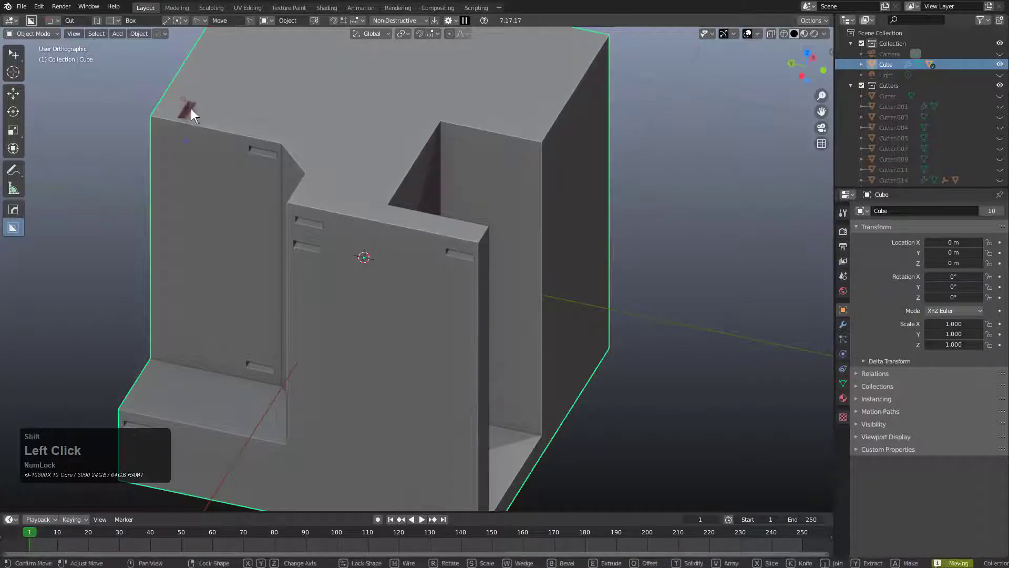
pyautogui.keyDown('shift'); pyautogui.click(182, 104); pyautogui.keyUp('shift')
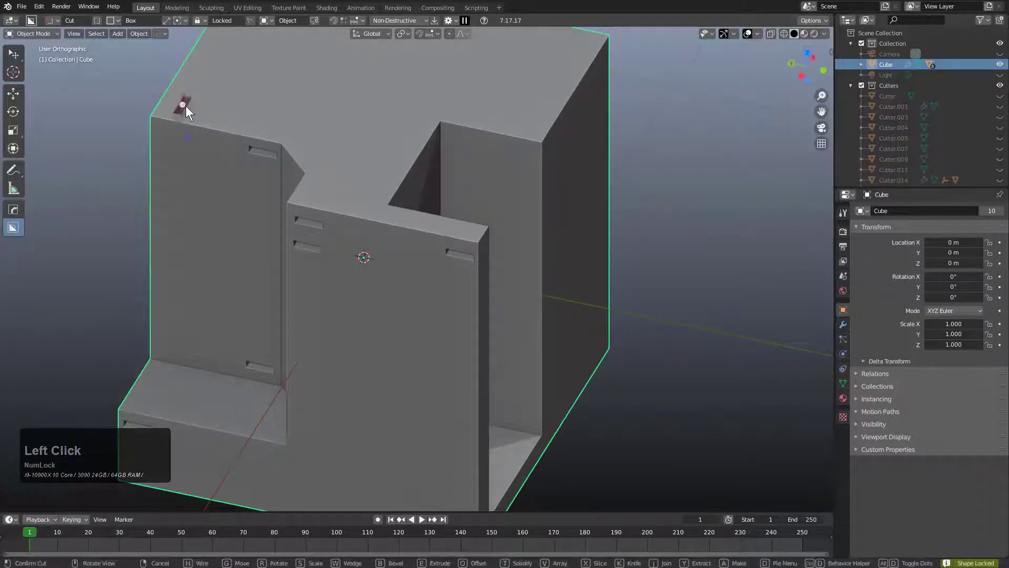
pyautogui.press('r')
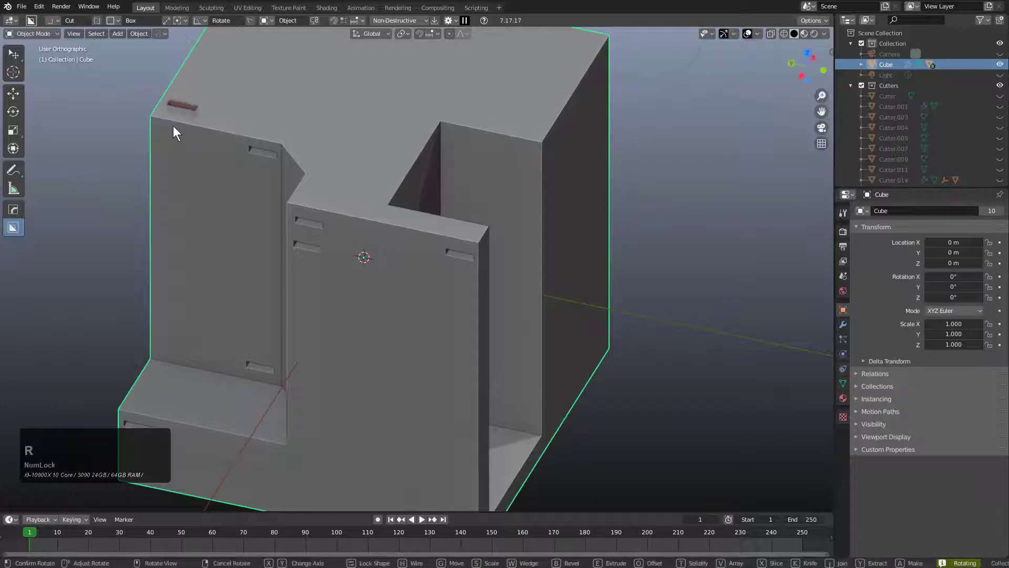
pyautogui.press('g')
pyautogui.click(203, 127)
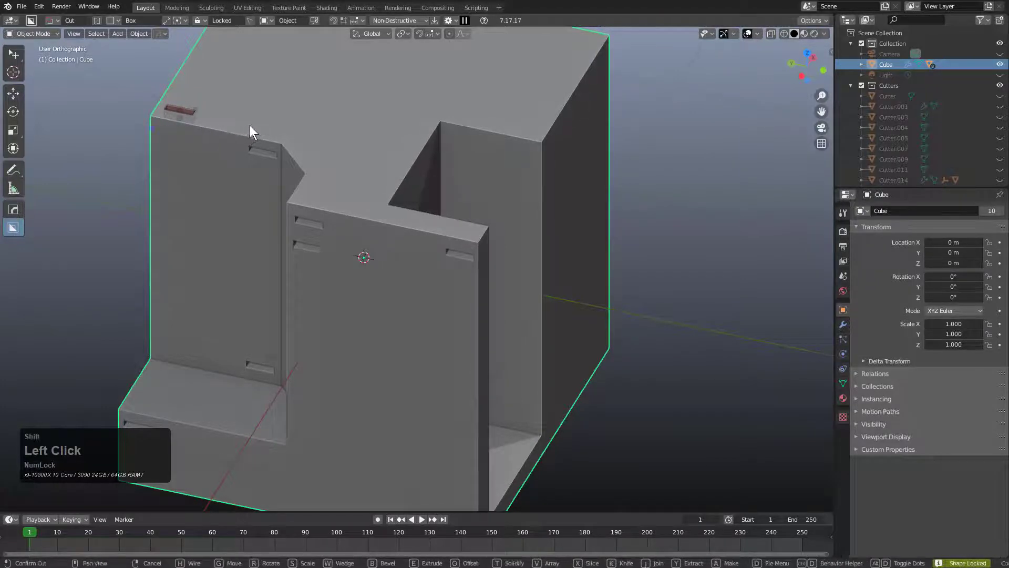
# - Array the top-face slot cutter into a row of nine copies along the outer side edge
pyautogui.moveTo(248, 127); pyautogui.dragTo(238, 195, button='middle')
pyautogui.press('v')
pyautogui.press('x')
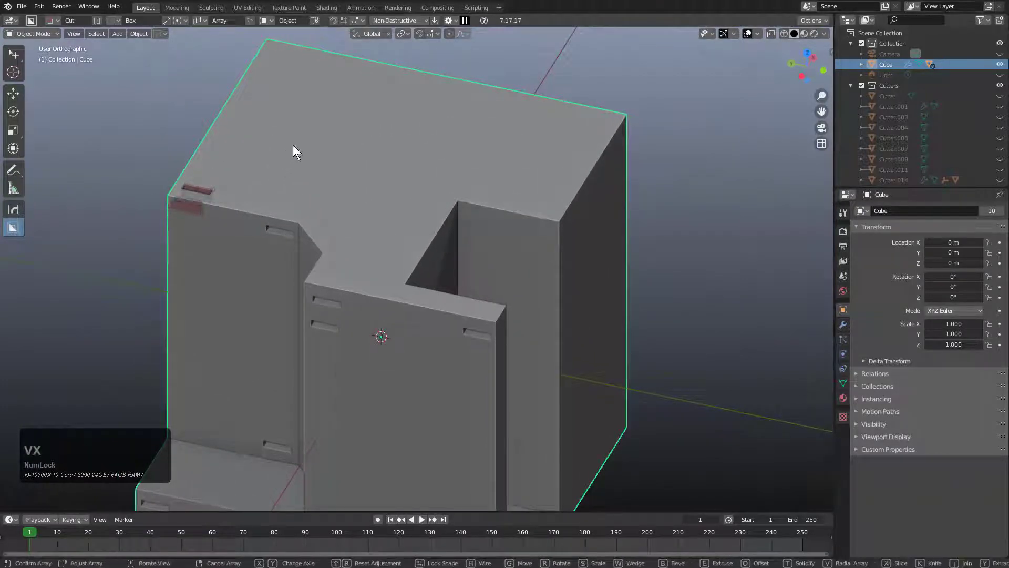
pyautogui.scroll(6, 337, 105)
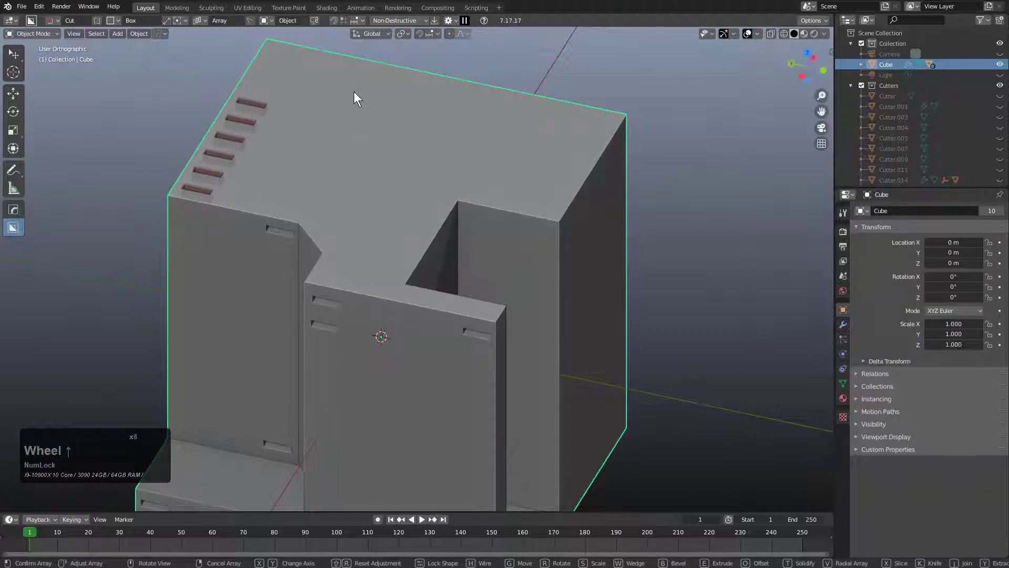
pyautogui.scroll(1, 354, 92)
pyautogui.click(341, 110)
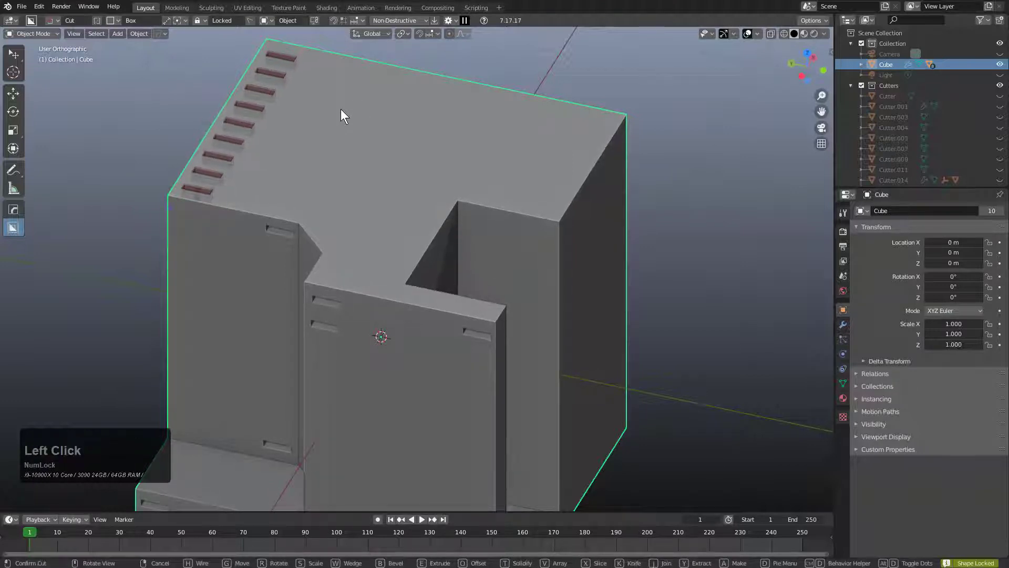
# - Apply the arrayed slots to the top face and repeat the array cut in four rows down the front face
pyautogui.moveTo(289, 180); pyautogui.dragTo(365, 290, button='middle')
pyautogui.click(360, 319)
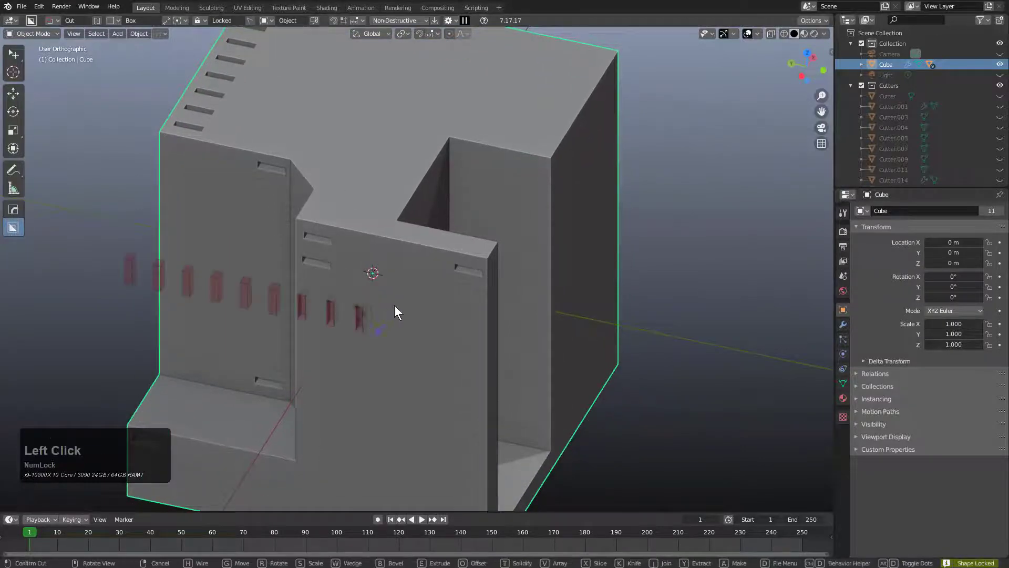
pyautogui.keyDown('ctrl'); pyautogui.doubleClick(357, 363); pyautogui.keyUp('ctrl')
pyautogui.click(423, 340)
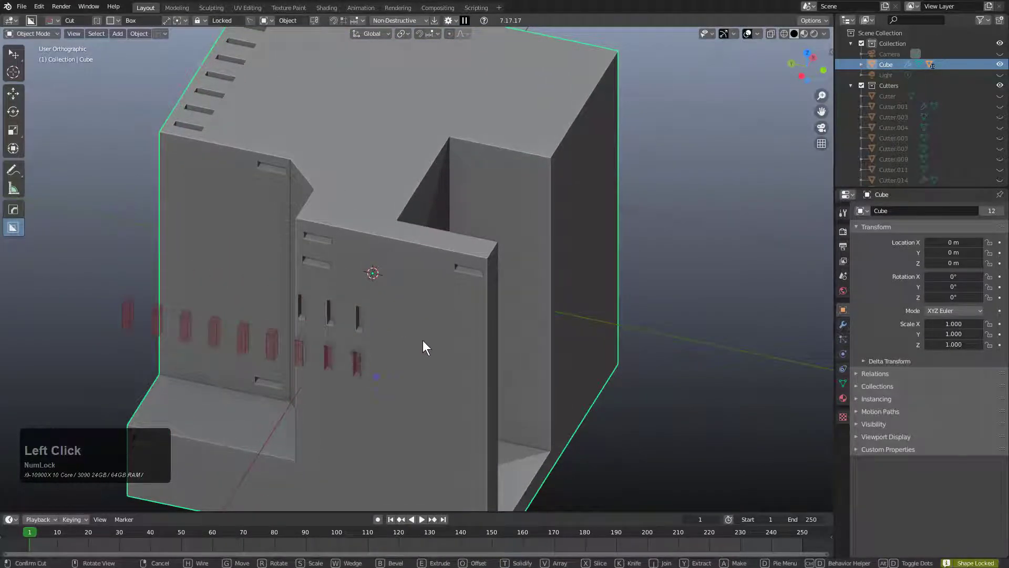
pyautogui.keyDown('ctrl'); pyautogui.doubleClick(356, 417); pyautogui.keyUp('ctrl')
pyautogui.click(439, 319)
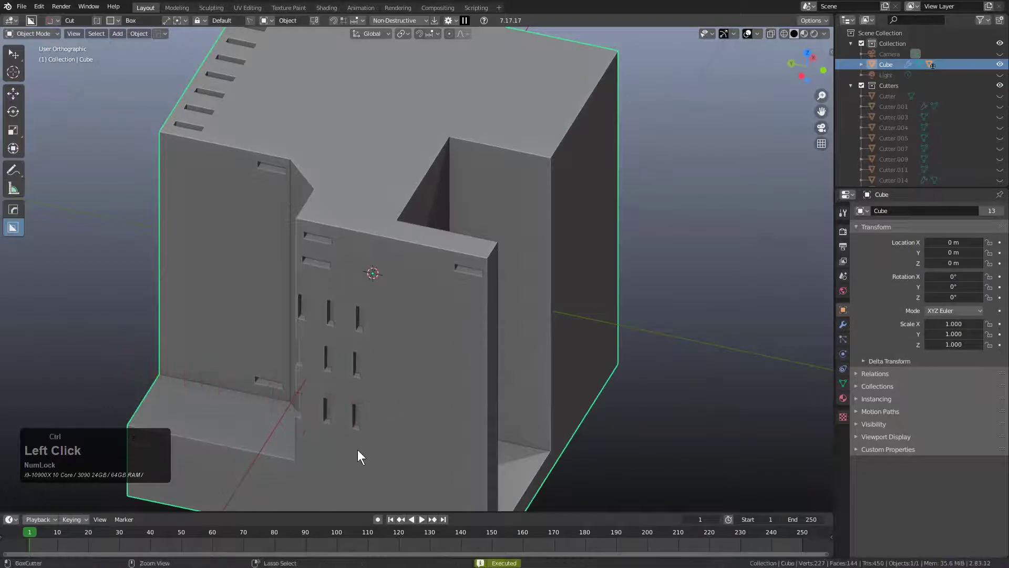
pyautogui.keyDown('ctrl'); pyautogui.doubleClick(354, 458); pyautogui.keyUp('ctrl')
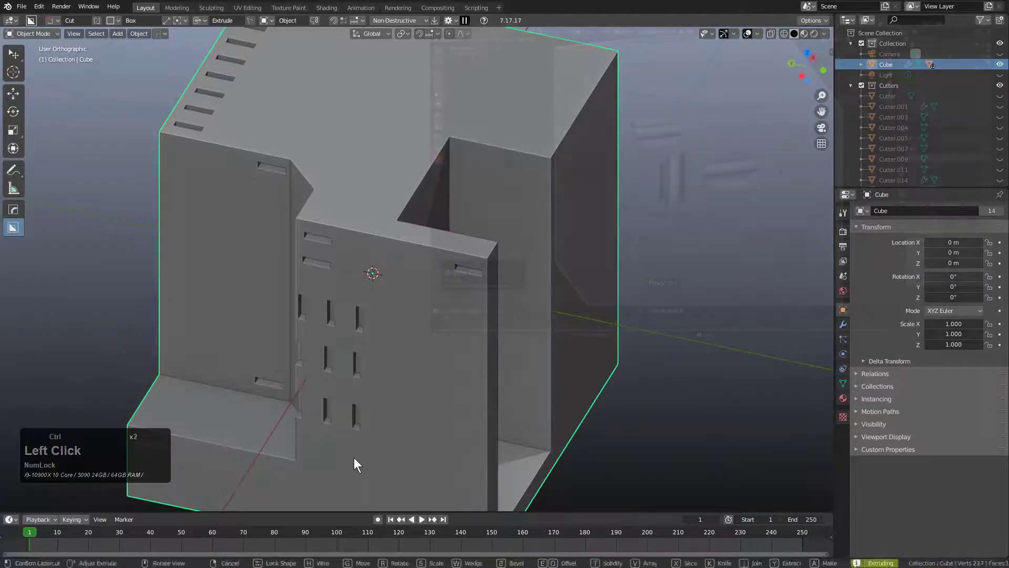
pyautogui.keyDown('shift'); pyautogui.moveTo(384, 393); pyautogui.dragTo(407, 280, button='middle'); pyautogui.keyUp('shift')
pyautogui.click(377, 395)
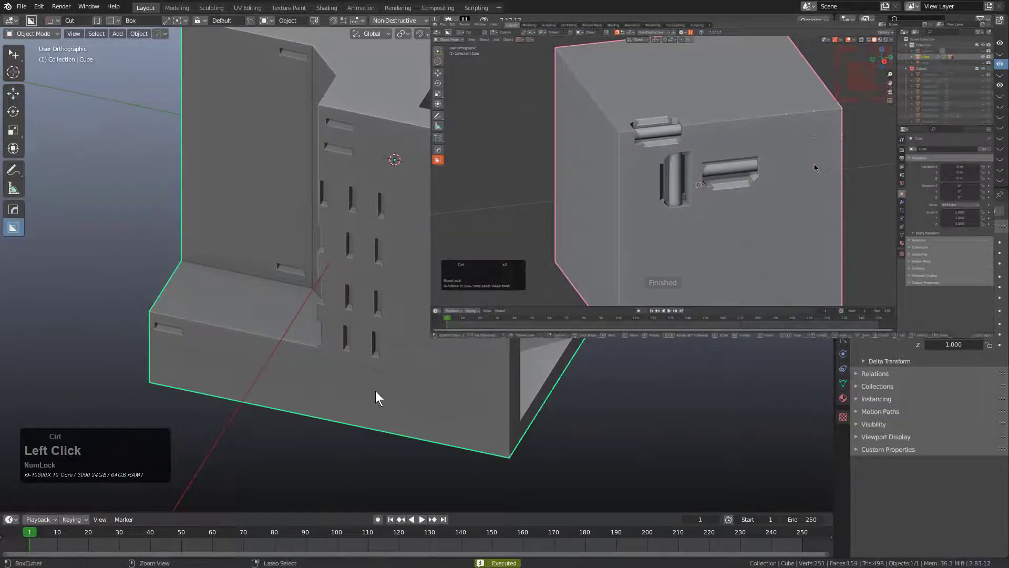
# - Repeat the arrayed slot cut as a fifth row below the existing rows on the front face
pyautogui.keyDown('ctrl'); pyautogui.doubleClick(372, 385); pyautogui.keyUp('ctrl')
pyautogui.click(371, 425)
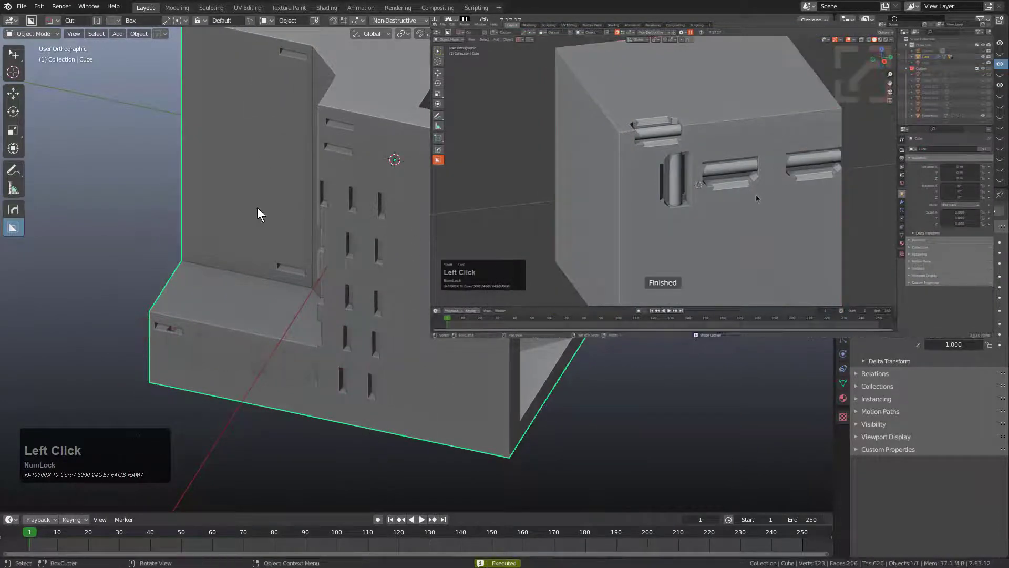
pyautogui.moveTo(326, 226); pyautogui.dragTo(366, 215, button='middle')
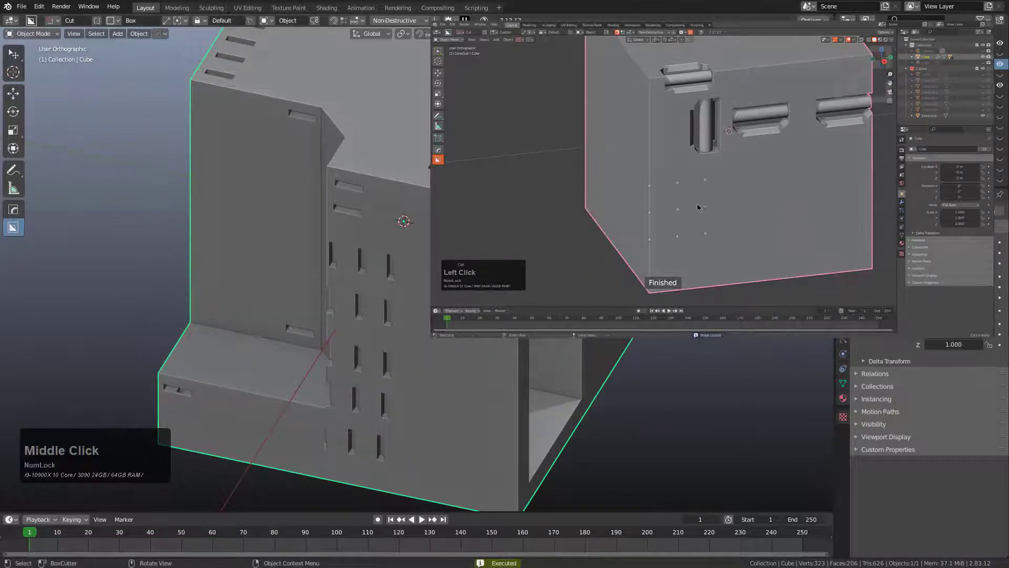
pyautogui.click(373, 216)
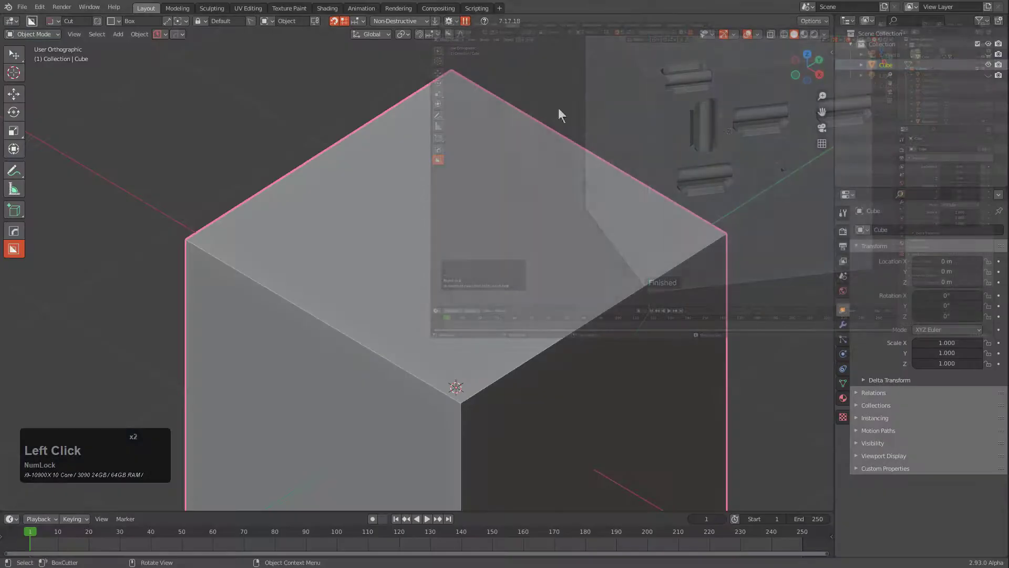
# - Cut a small box about 0.1 deep near the upper inner corner of the new cube's front face and bevel it into a rounded slot
pyautogui.scroll(-2, 460, 265)
pyautogui.moveTo(459, 265)
pyautogui.keyDown('shift'); pyautogui.mouseDown(button='middle')
pyautogui.moveTo(463, 303)
pyautogui.moveTo(463, 263)
pyautogui.mouseUp(button='middle'); pyautogui.keyUp('shift')
pyautogui.moveTo(463, 263)
pyautogui.keyDown('alt'); pyautogui.mouseDown()
pyautogui.moveTo(476, 272)
pyautogui.moveTo(488, 260)
pyautogui.mouseUp(); pyautogui.keyUp('alt')
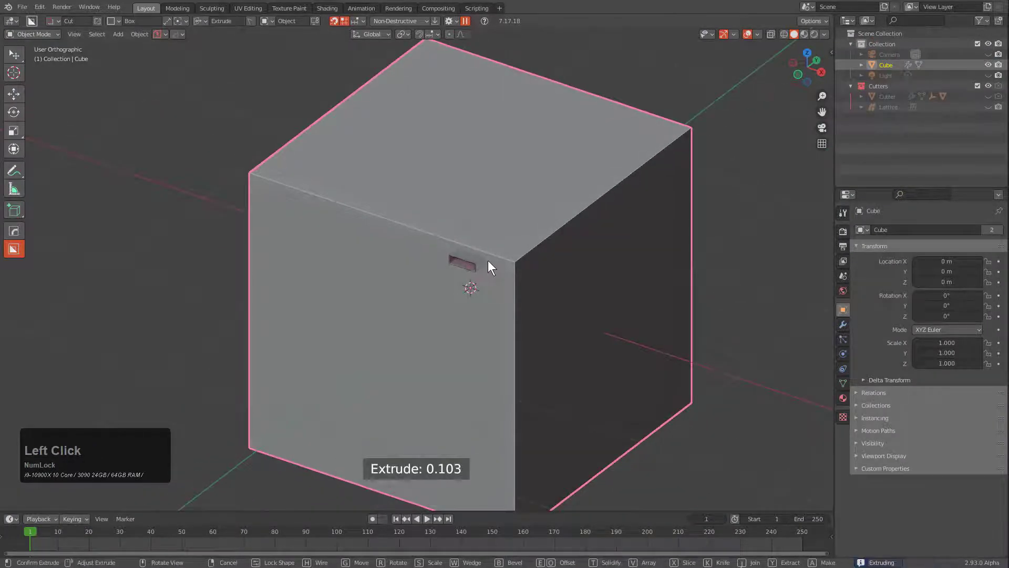
pyautogui.press('b')
pyautogui.scroll(3, 585, 274)
pyautogui.click(585, 274)
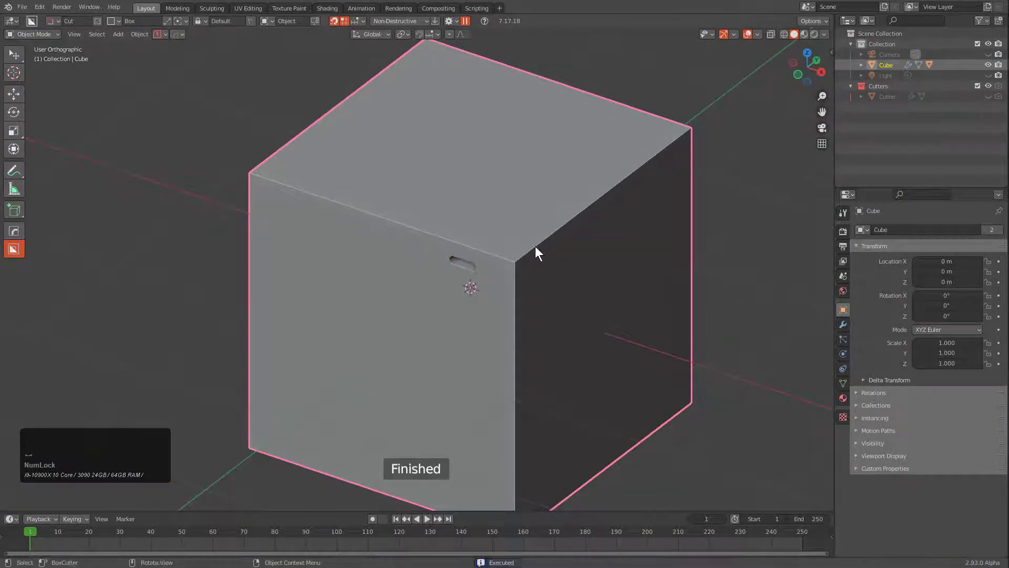
# - With Repeat Lock enabled, repeat the slot cut five times in an evenly spaced column below the original slot
pyautogui.keyDown('shift'); pyautogui.click(251, 22); pyautogui.keyUp('shift')
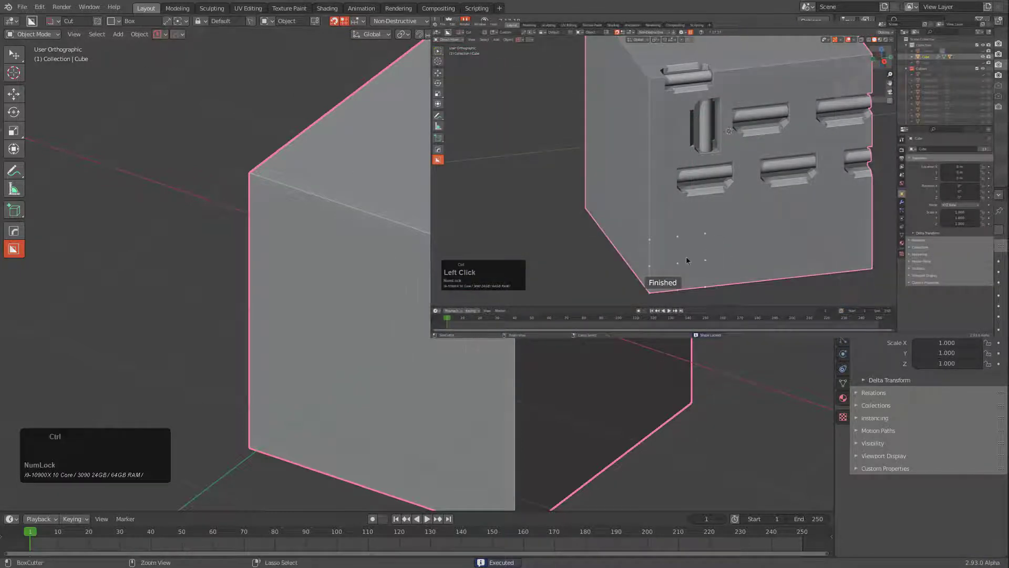
pyautogui.press('space')
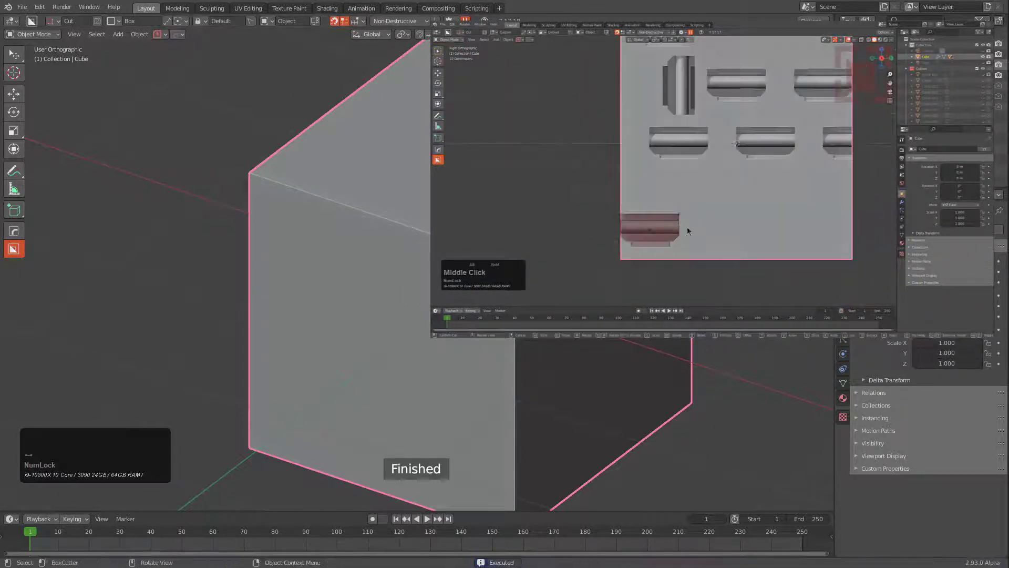
pyautogui.keyDown('ctrl'); pyautogui.click(448, 318); pyautogui.keyUp('ctrl')
pyautogui.press('space')
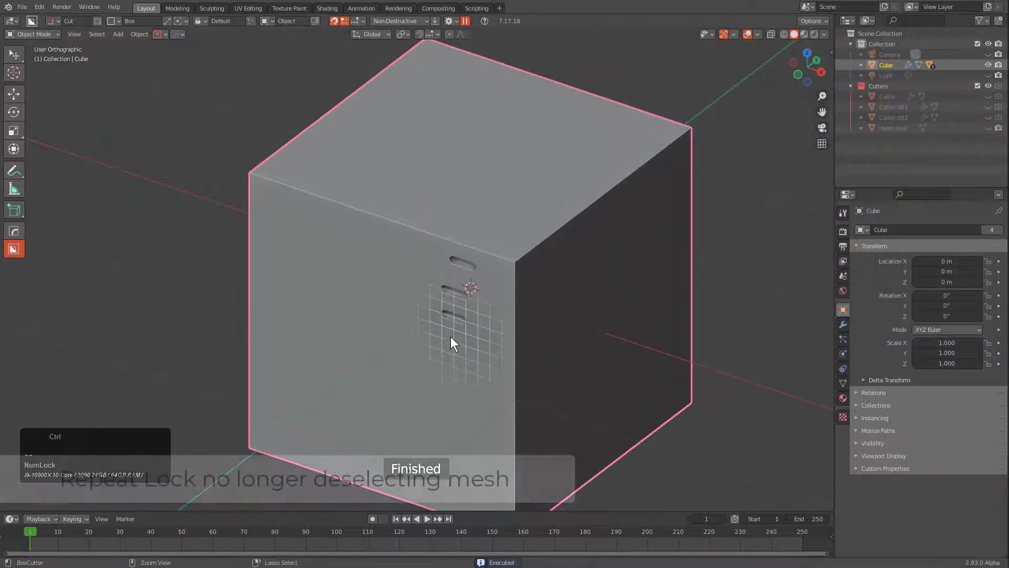
pyautogui.keyDown('ctrl'); pyautogui.click(450, 339); pyautogui.keyUp('ctrl')
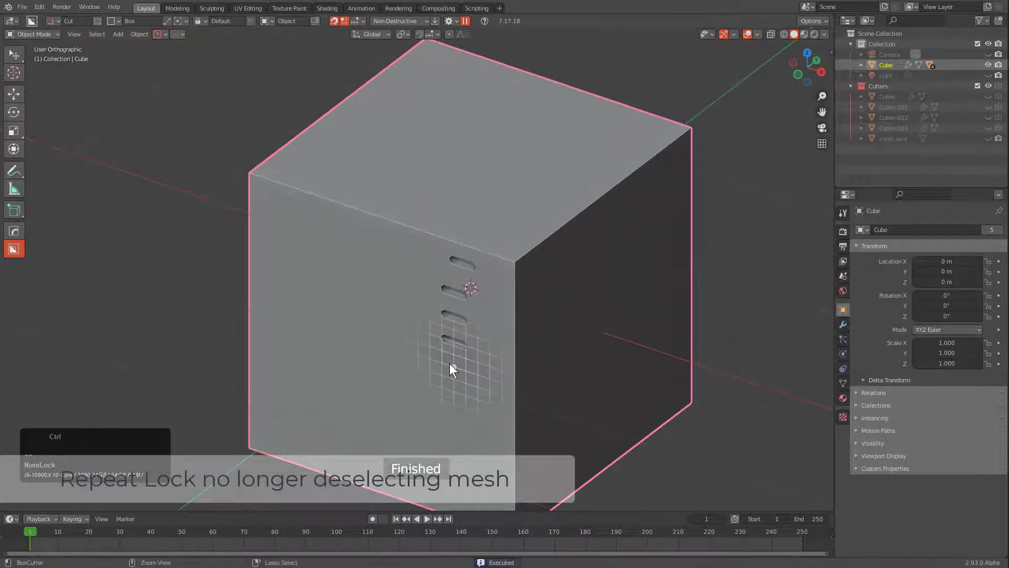
pyautogui.keyDown('ctrl'); pyautogui.click(449, 363); pyautogui.keyUp('ctrl')
pyautogui.keyDown('ctrl'); pyautogui.click(452, 390); pyautogui.keyUp('ctrl')
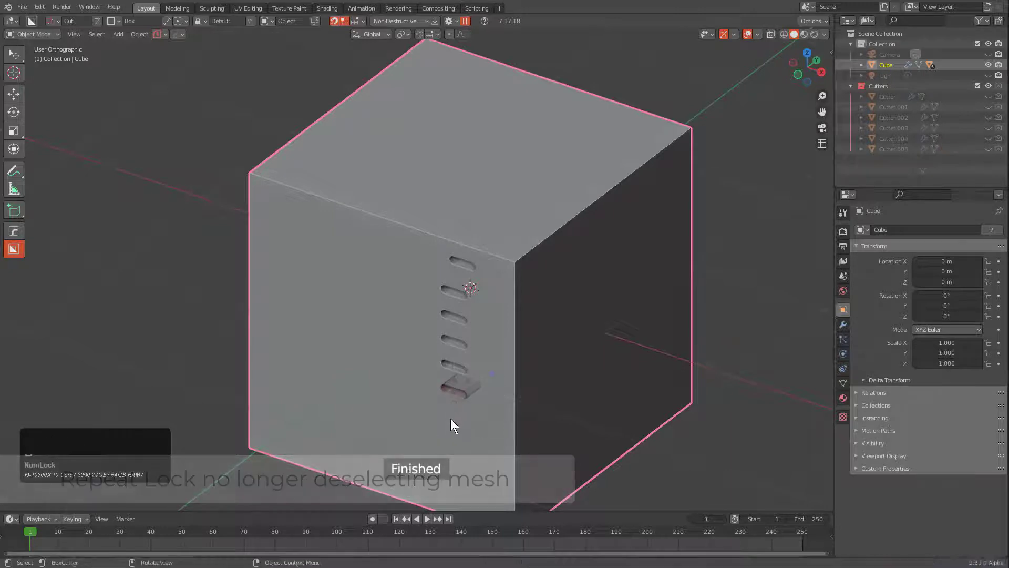
# - Extend the slot column with four more repeated cuts down to the front face's lower edge
pyautogui.keyDown('ctrl'); pyautogui.click(451, 414); pyautogui.keyUp('ctrl')
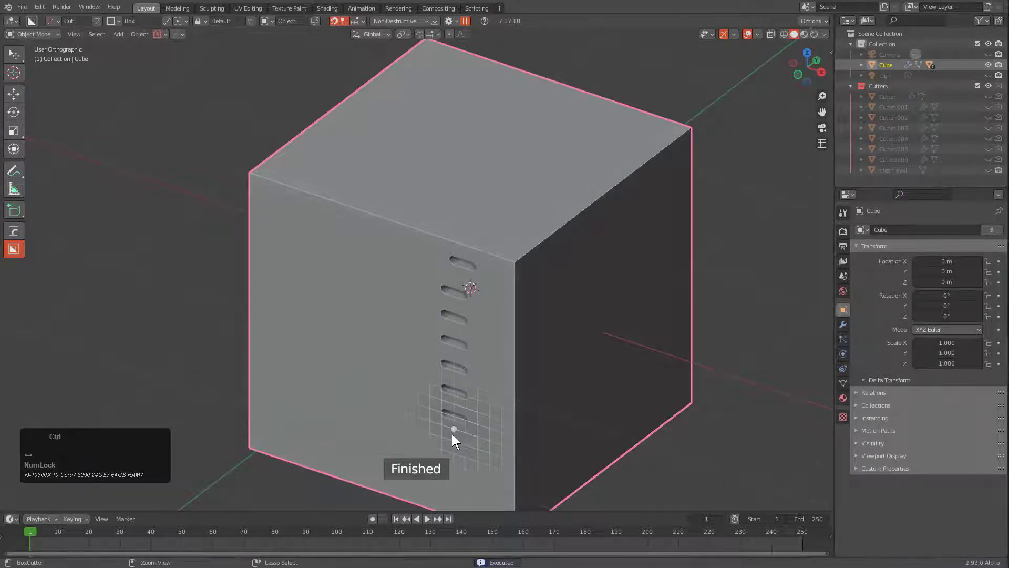
pyautogui.keyDown('ctrl'); pyautogui.click(451, 436); pyautogui.keyUp('ctrl')
pyautogui.keyDown('shift'); pyautogui.moveTo(450, 456); pyautogui.dragTo(461, 389, button='middle'); pyautogui.keyUp('shift')
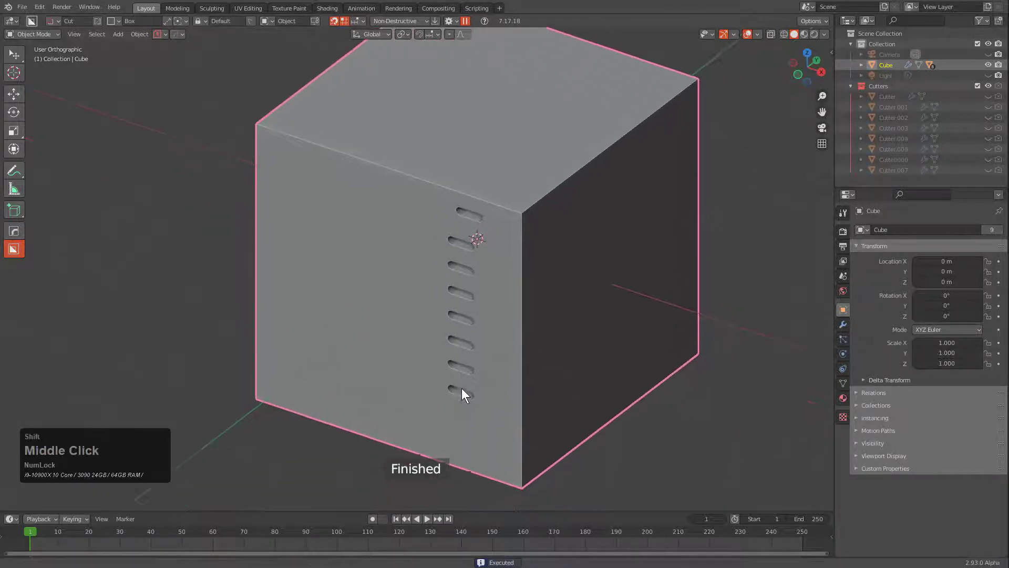
pyautogui.keyDown('ctrl'); pyautogui.click(462, 414); pyautogui.keyUp('ctrl')
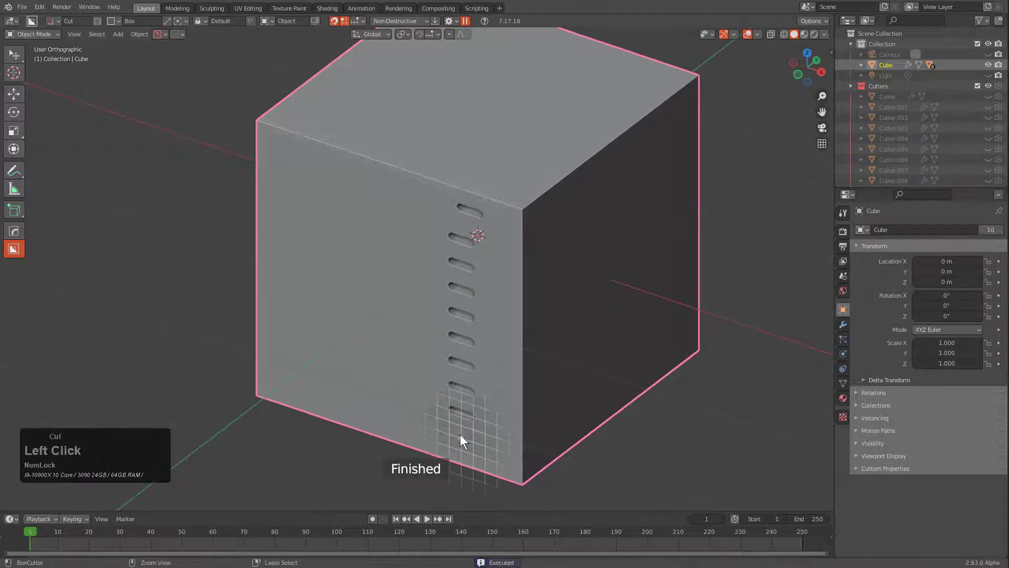
pyautogui.keyDown('ctrl'); pyautogui.click(460, 434); pyautogui.keyUp('ctrl')
# - Start a second column beside the first by repeating the slot cut five times from near the top edge downward
pyautogui.keyDown('ctrl'); pyautogui.click(429, 232); pyautogui.keyUp('ctrl')
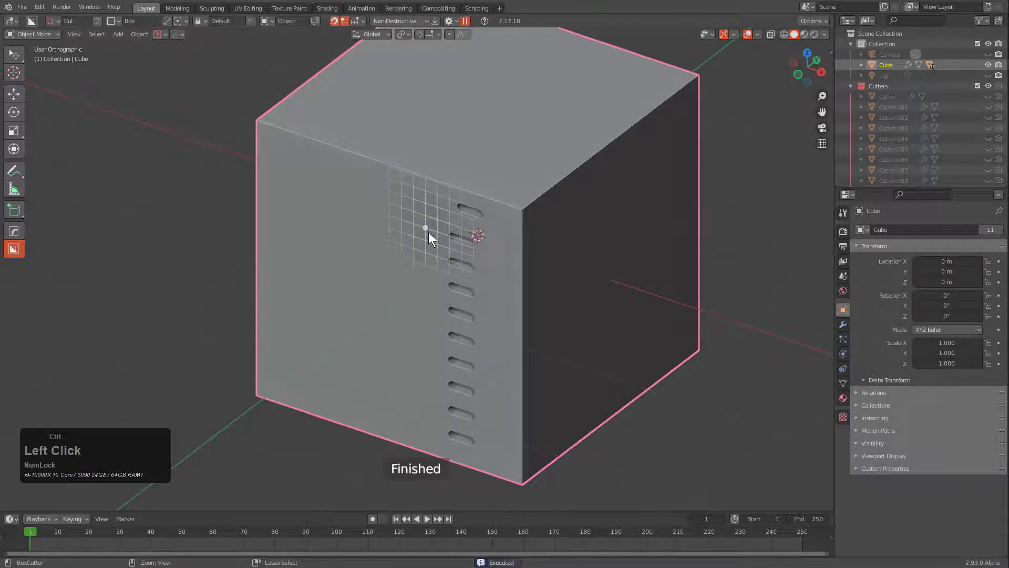
pyautogui.keyDown('ctrl'); pyautogui.click(424, 250); pyautogui.keyUp('ctrl')
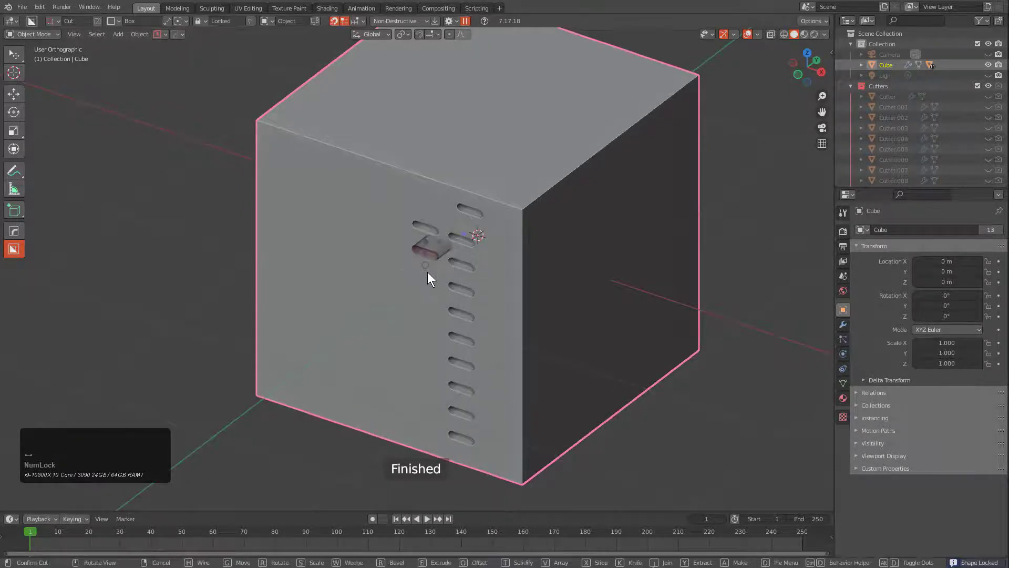
pyautogui.keyDown('ctrl'); pyautogui.click(424, 276); pyautogui.keyUp('ctrl')
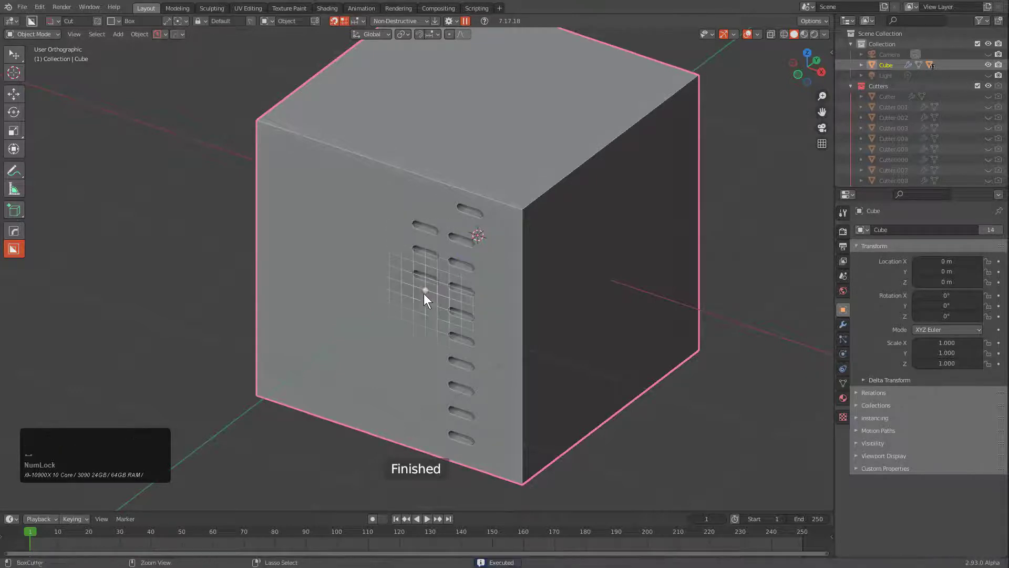
pyautogui.keyDown('ctrl'); pyautogui.click(425, 297); pyautogui.keyUp('ctrl')
pyautogui.keyDown('ctrl'); pyautogui.click(422, 321); pyautogui.keyUp('ctrl')
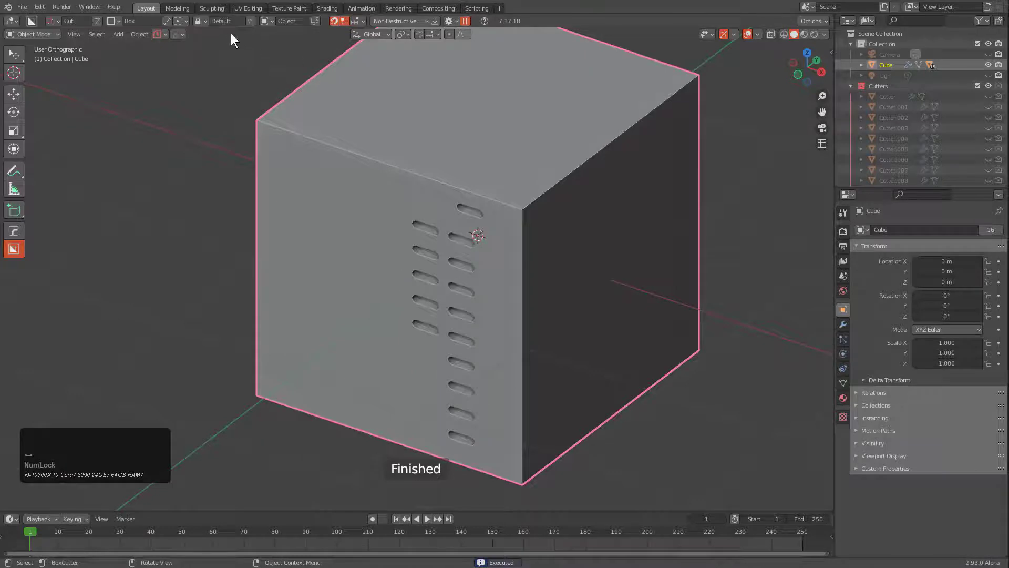
# - Disable Repeat Lock and add four more repeated slots to continue the second column down to the lower edge
pyautogui.keyDown('shift'); pyautogui.click(251, 23); pyautogui.keyUp('shift')
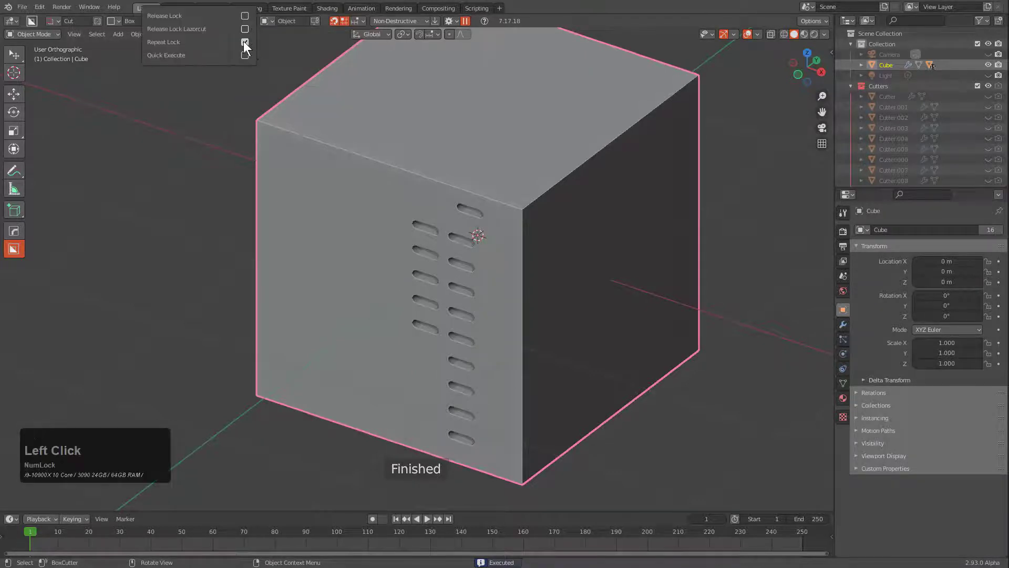
pyautogui.click(244, 41)
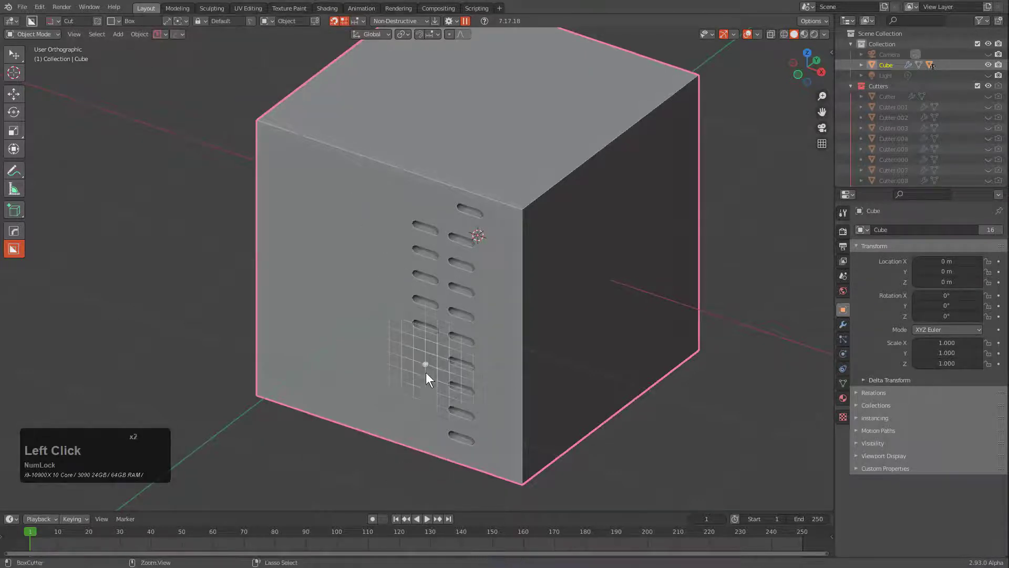
pyautogui.press('ctrl')
pyautogui.click(423, 351)
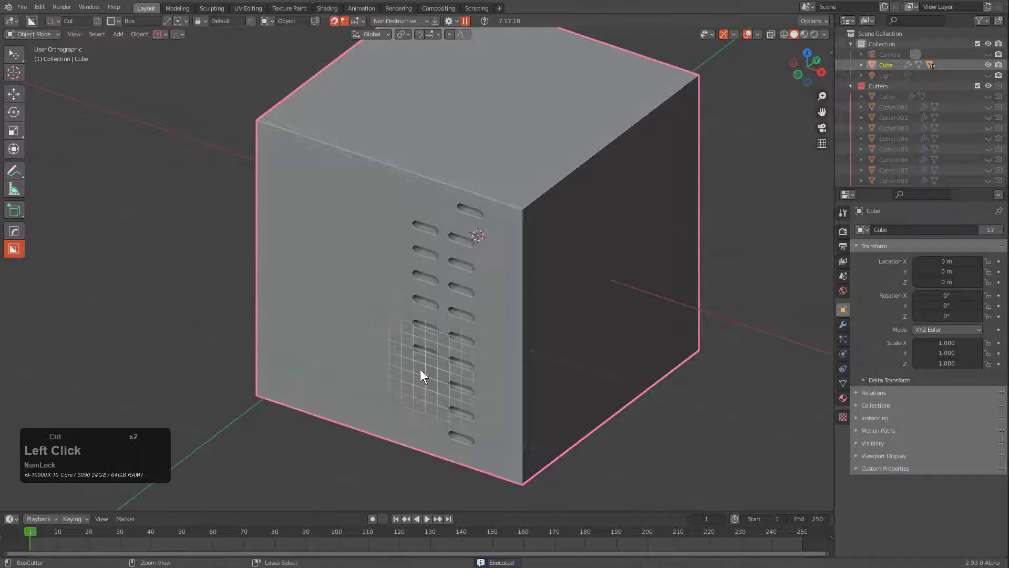
pyautogui.keyDown('ctrl'); pyautogui.click(421, 371); pyautogui.keyUp('ctrl')
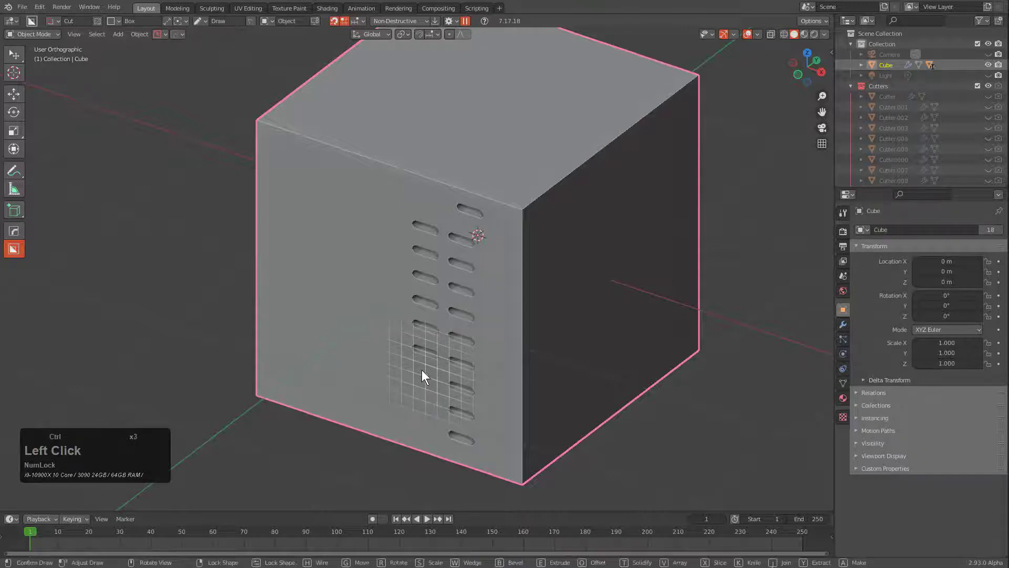
pyautogui.keyDown('ctrl'); pyautogui.click(424, 398); pyautogui.keyUp('ctrl')
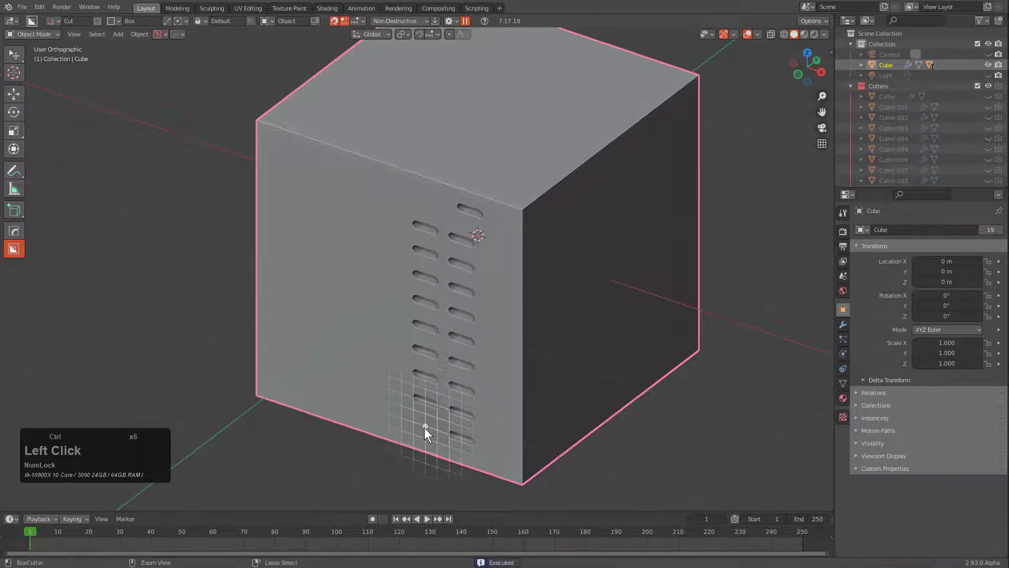
pyautogui.keyDown('ctrl'); pyautogui.click(424, 428); pyautogui.keyUp('ctrl')
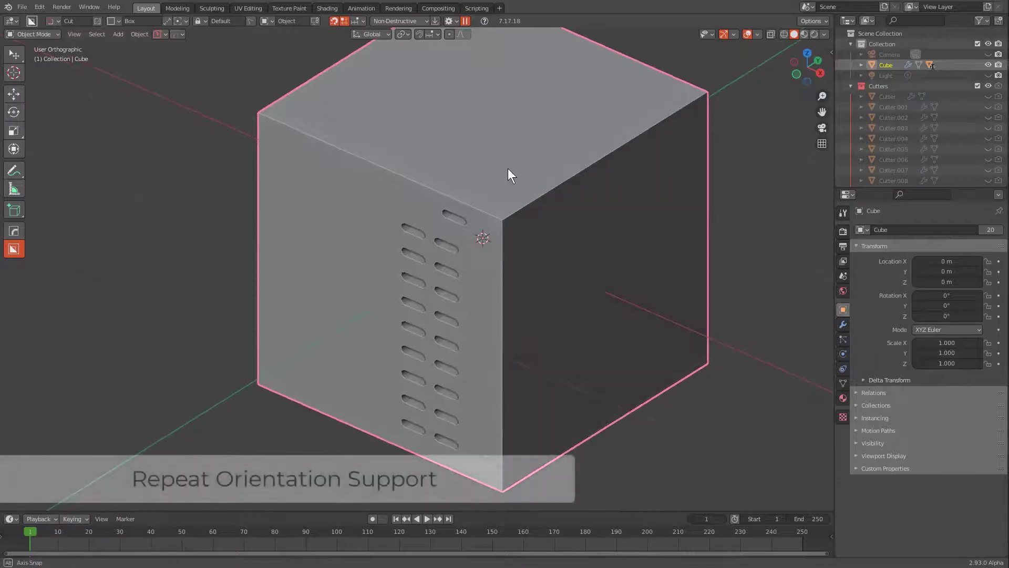
# - Undo all the repeated slot cuts, keeping only the original slot near the front face's upper corner
pyautogui.press('ctrl')
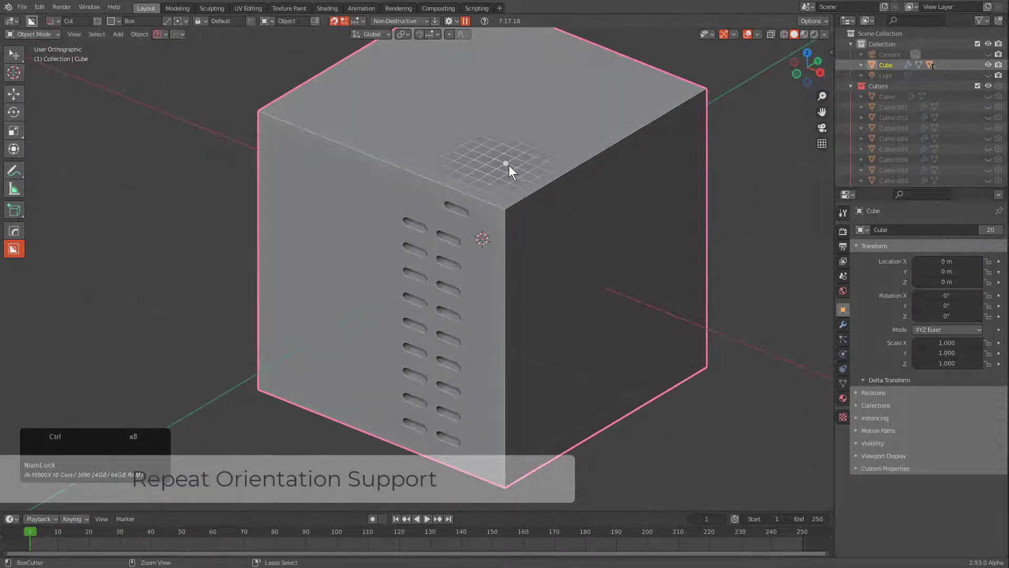
pyautogui.hotkey('ctrl', 'z')
pyautogui.hotkey('ctrl', 'z')
pyautogui.hotkey('ctrl', 'z')
pyautogui.hotkey('ctrl', 'z')
pyautogui.hotkey('ctrl', 'z')
pyautogui.hotkey('ctrl', 'z')
pyautogui.hotkey('ctrl', 'z')
pyautogui.hotkey('ctrl', 'z')
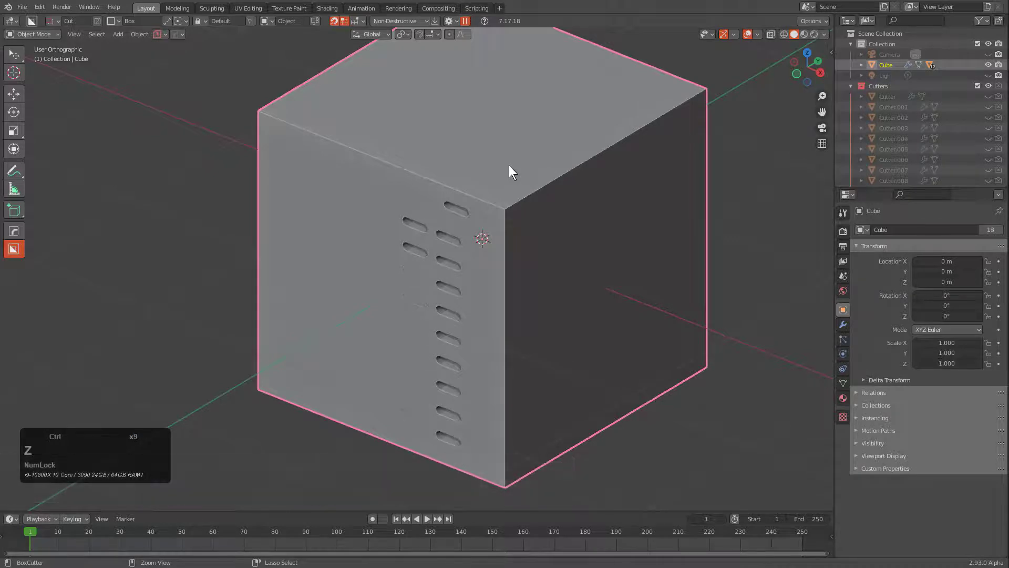
pyautogui.hotkey('ctrl', 'z')
pyautogui.hotkey('ctrl', 'z')
pyautogui.hotkey('ctrl', 'z')
pyautogui.hotkey('ctrl', 'z')
pyautogui.hotkey('ctrl', 'z')
pyautogui.hotkey('ctrl', 'z')
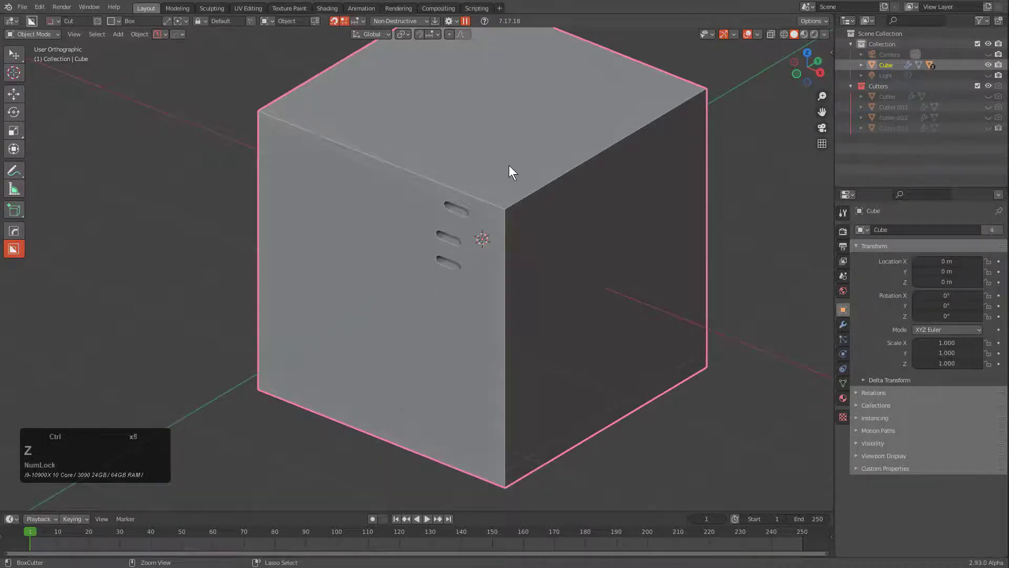
# - In Edit Mode, connect the front face's upper outer and lower inner corner vertices with a diagonal edge, and return to Object Mode
pyautogui.keyDown('shift'); pyautogui.moveTo(396, 225); pyautogui.dragTo(486, 225, button='middle'); pyautogui.keyUp('shift')
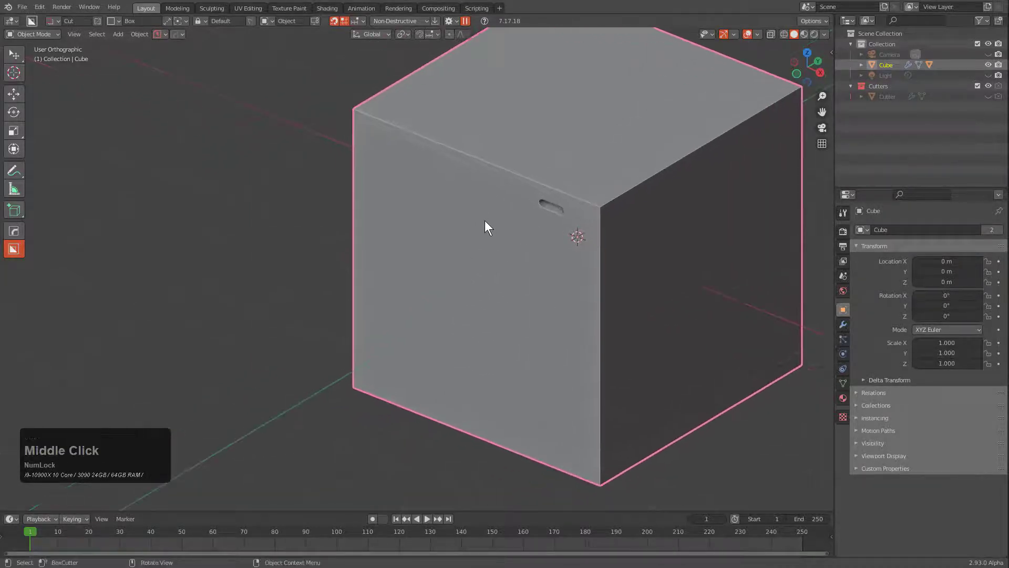
pyautogui.press('Tab')
pyautogui.click(354, 110)
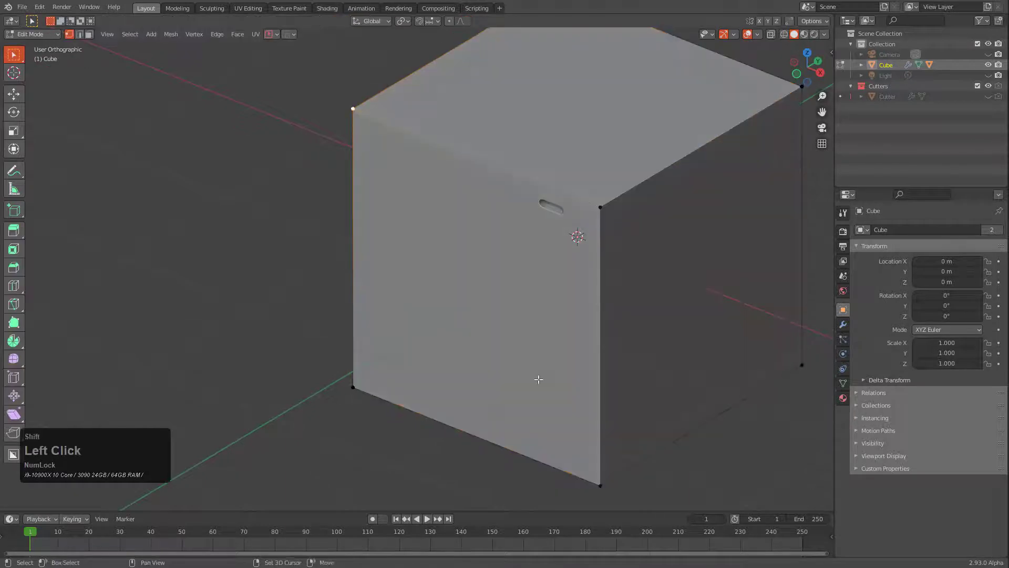
pyautogui.keyDown('shift'); pyautogui.click(597, 473); pyautogui.keyUp('shift')
pyautogui.press('j')
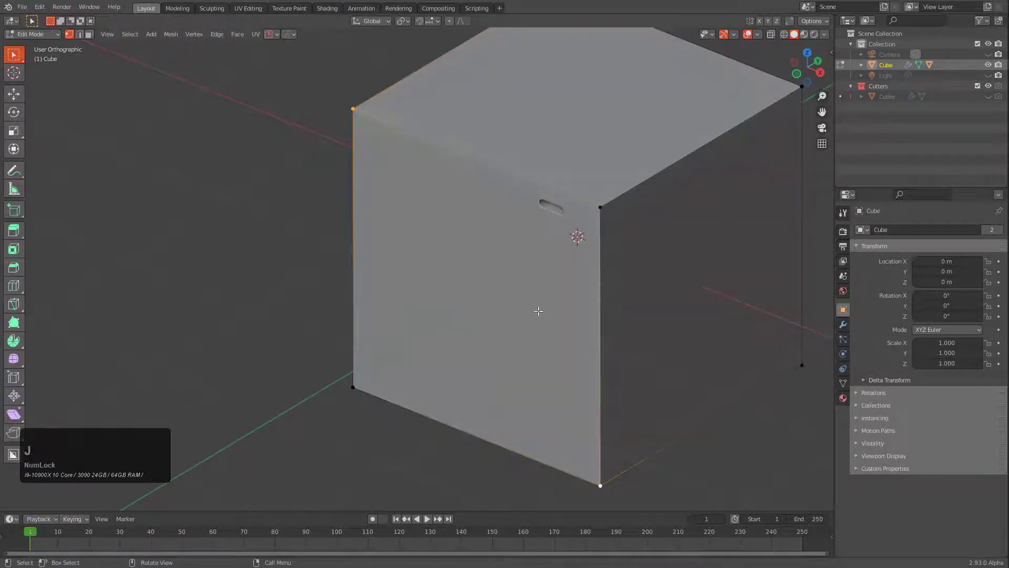
pyautogui.press('Tab')
# - Turn on the viewport's Wireframe overlay to display the cube's edges
pyautogui.middleClick(452, 254)
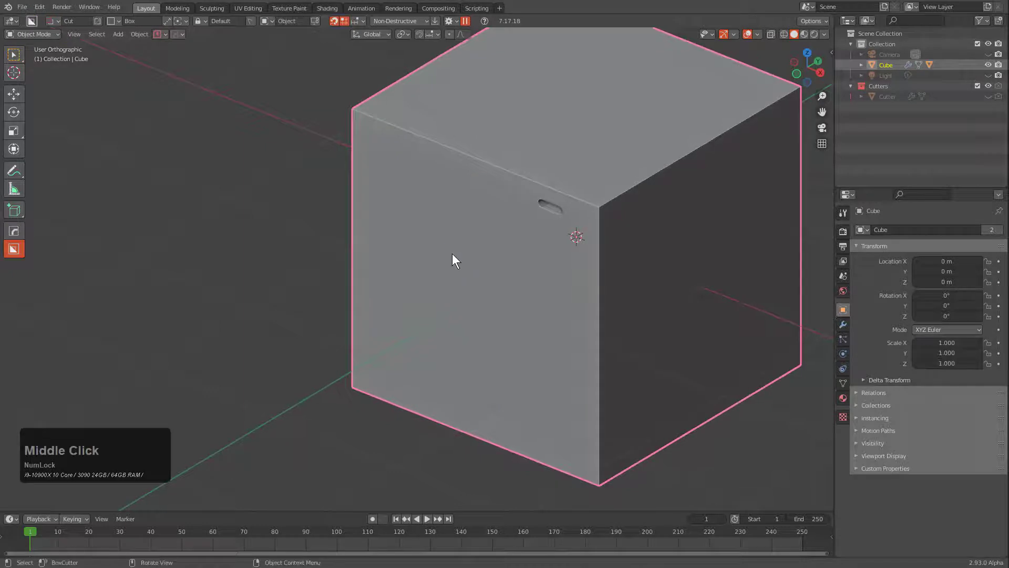
pyautogui.press('v')
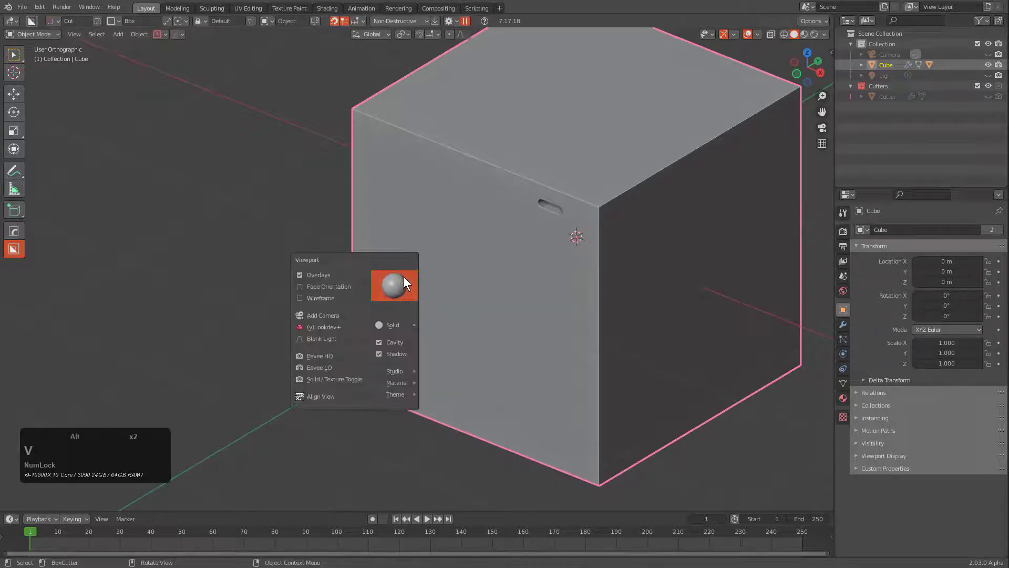
pyautogui.click(363, 300)
pyautogui.moveTo(362, 299); pyautogui.dragTo(436, 207, button='middle')
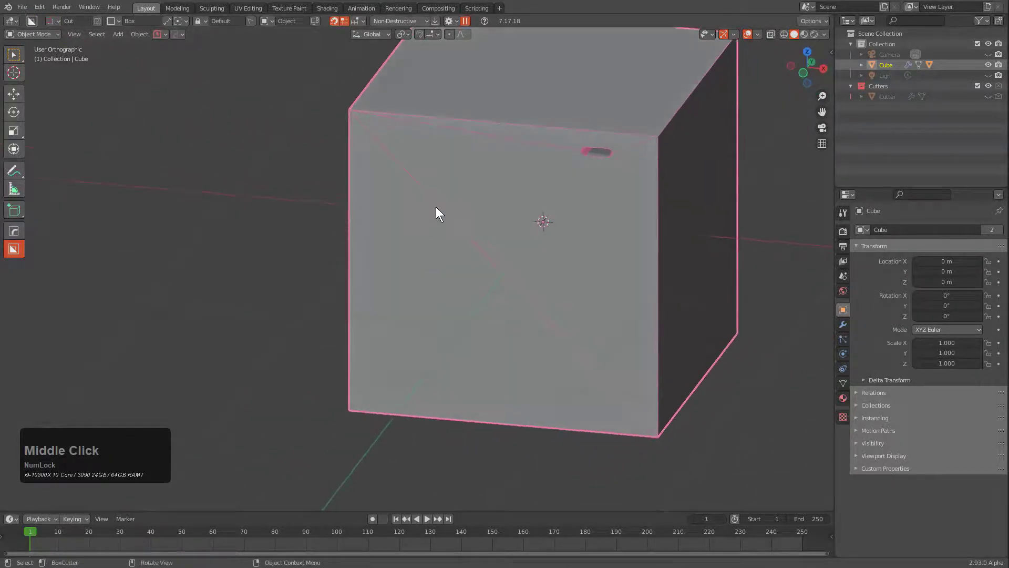
# - Turn off grid snapping and repeat the slot at the diagonal edge's midpoint and at its upper quarter point, aligned to the diagonal
pyautogui.click(346, 22)
pyautogui.press('ctrl')
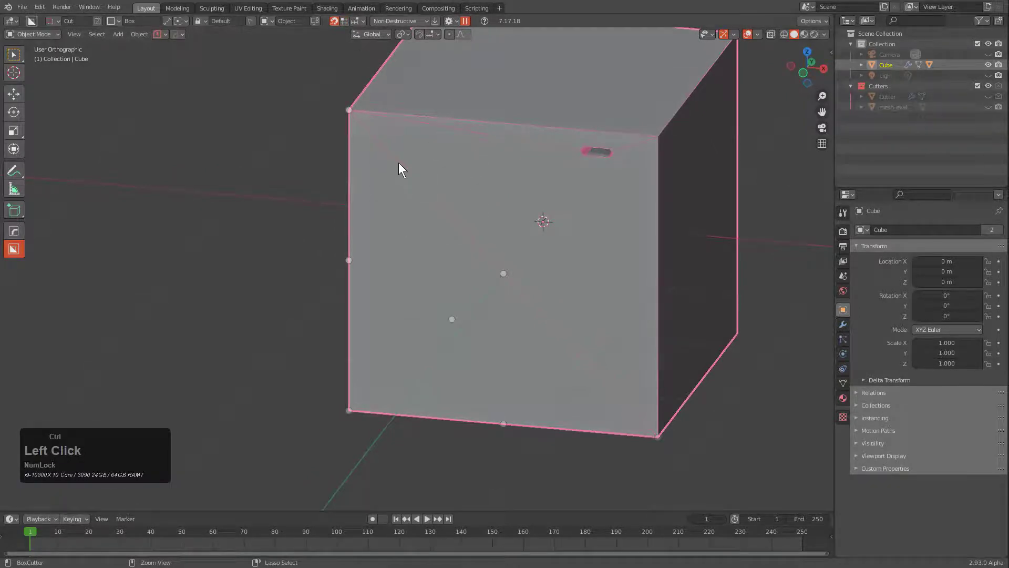
pyautogui.keyDown('ctrl'); pyautogui.doubleClick(503, 275); pyautogui.keyUp('ctrl')
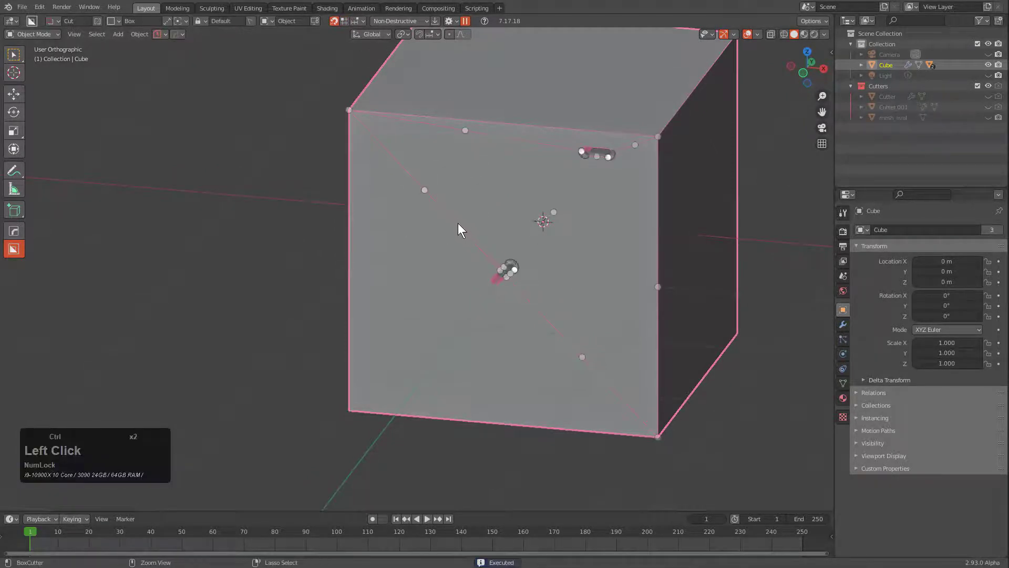
pyautogui.keyDown('ctrl'); pyautogui.doubleClick(426, 189); pyautogui.keyUp('ctrl')
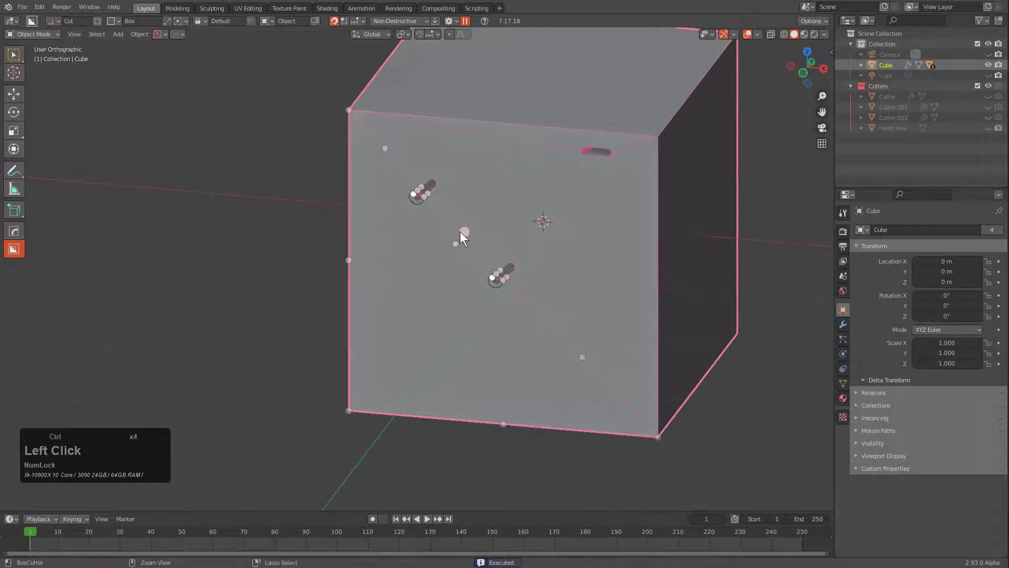
# - Repeat the slot at six evenly spaced points along the diagonal's upper half, filling the gaps and continuing up to the corner
pyautogui.keyDown('ctrl'); pyautogui.doubleClick(462, 231); pyautogui.keyUp('ctrl')
pyautogui.keyDown('ctrl'); pyautogui.doubleClick(446, 211); pyautogui.keyUp('ctrl')
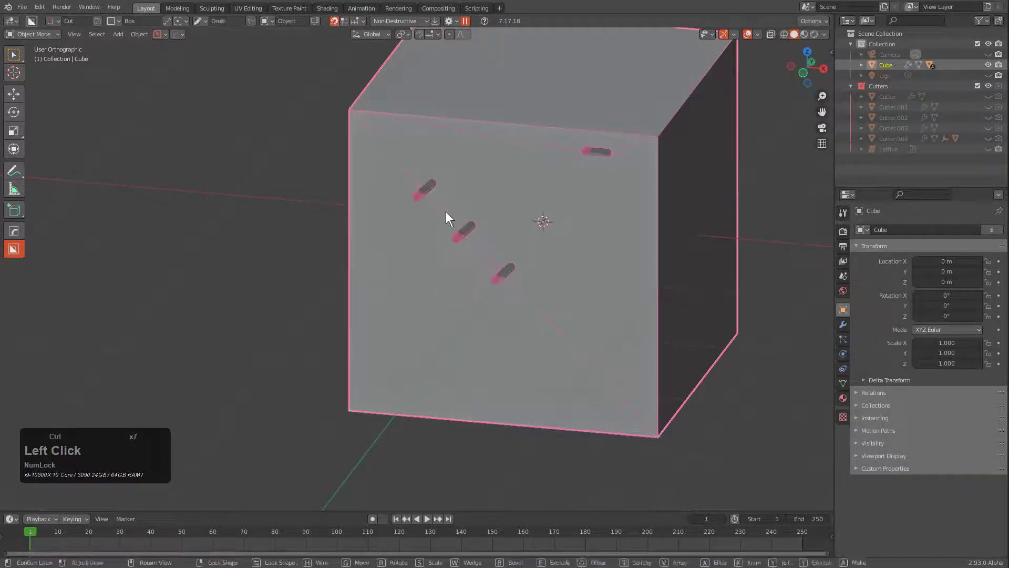
pyautogui.keyDown('ctrl'); pyautogui.doubleClick(486, 252); pyautogui.keyUp('ctrl')
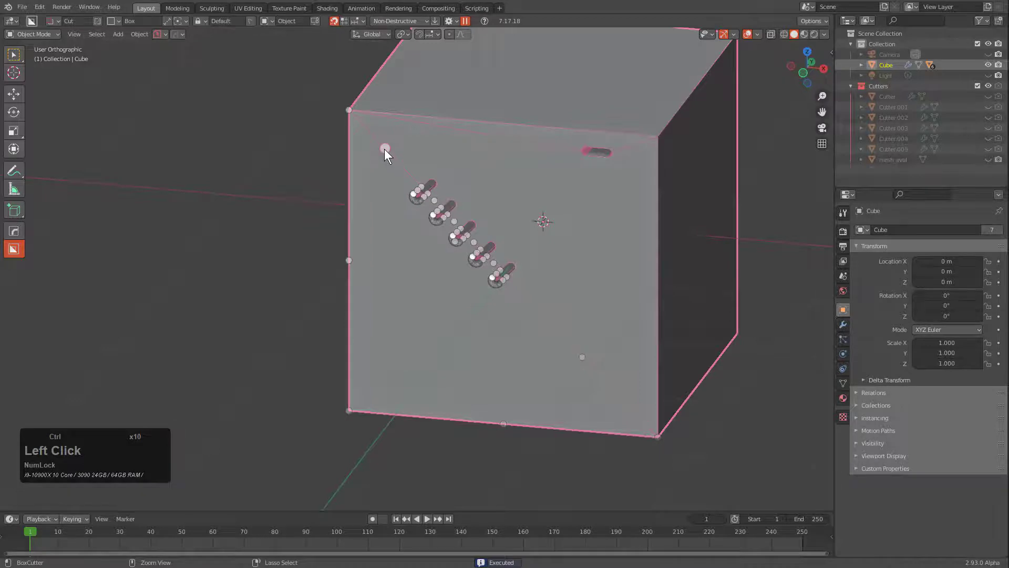
pyautogui.keyDown('ctrl'); pyautogui.doubleClick(384, 149); pyautogui.keyUp('ctrl')
pyautogui.keyDown('ctrl'); pyautogui.doubleClick(403, 171); pyautogui.keyUp('ctrl')
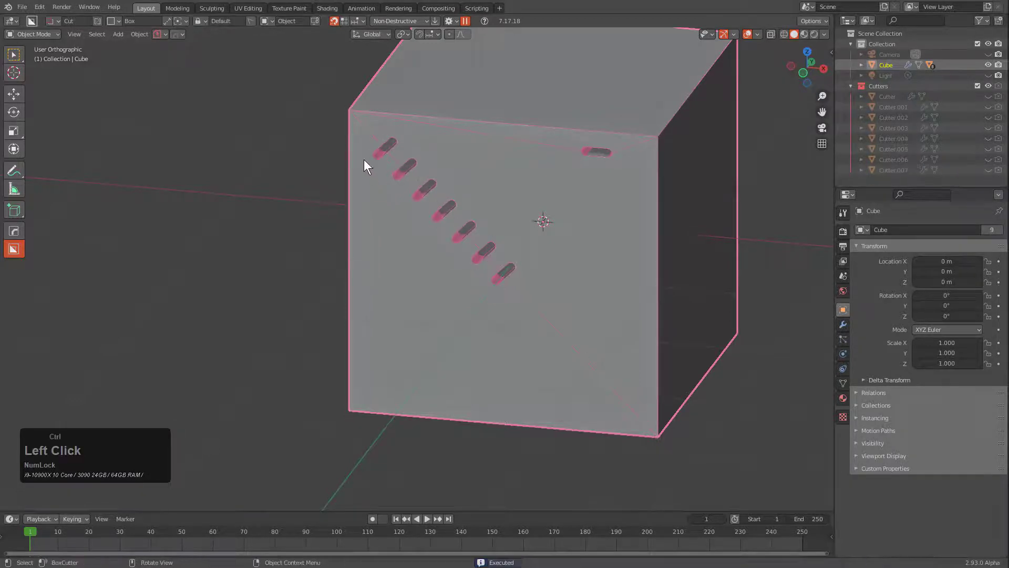
pyautogui.keyDown('ctrl'); pyautogui.doubleClick(366, 127); pyautogui.keyUp('ctrl')
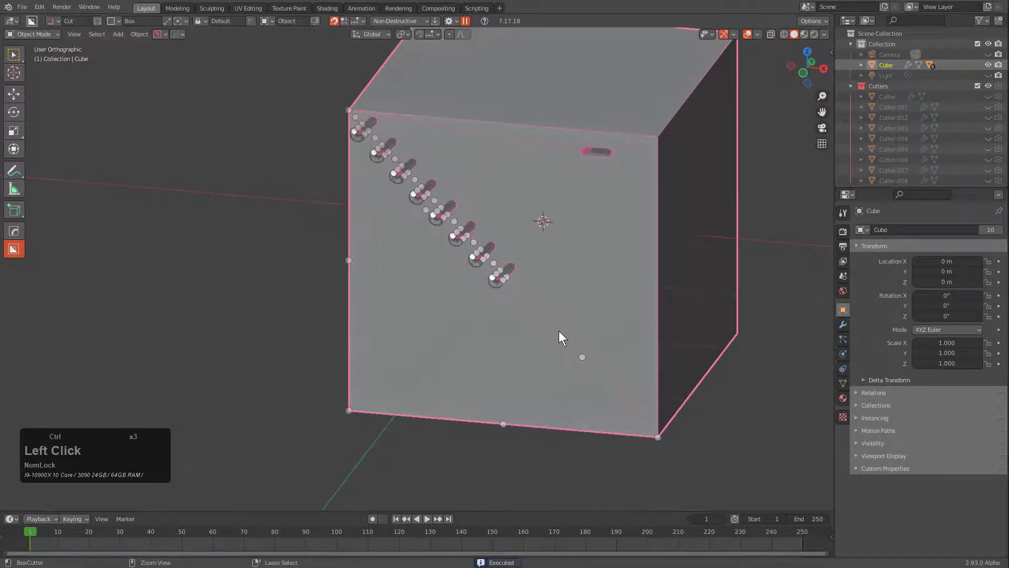
# - Repeat the slot along the diagonal's lower half at its three-quarter point, the points halfway to either side, and the next gap above it
pyautogui.keyDown('ctrl'); pyautogui.doubleClick(582, 357); pyautogui.keyUp('ctrl')
pyautogui.keyDown('ctrl'); pyautogui.doubleClick(542, 315); pyautogui.keyUp('ctrl')
pyautogui.keyDown('ctrl'); pyautogui.click(621, 400); pyautogui.keyUp('ctrl')
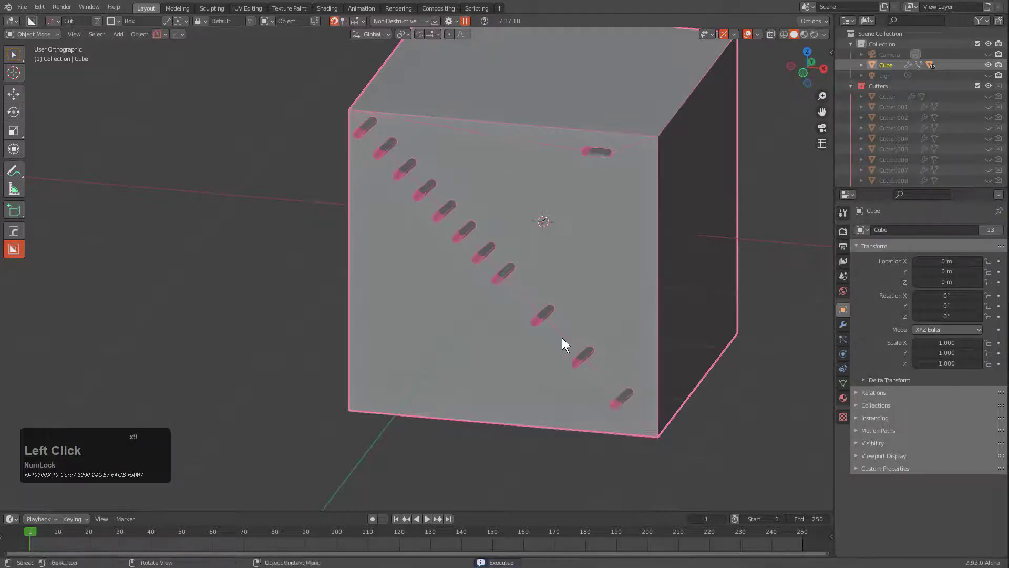
pyautogui.keyDown('shift'); pyautogui.click(566, 337); pyautogui.keyUp('shift')
# - Open the cutter orientation settings and review the Orient Method choices for Object orientation
pyautogui.press('v')
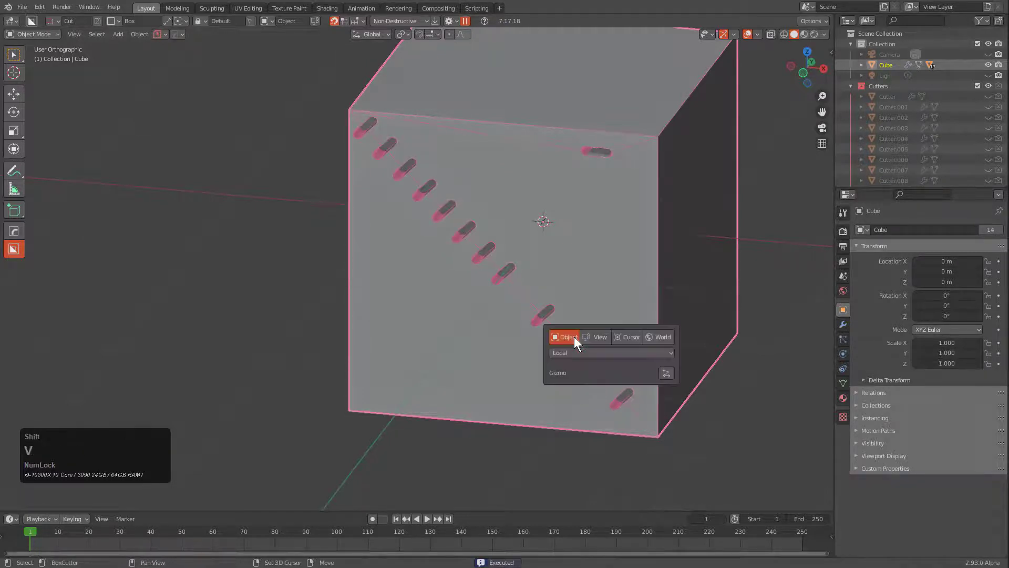
pyautogui.click(586, 353)
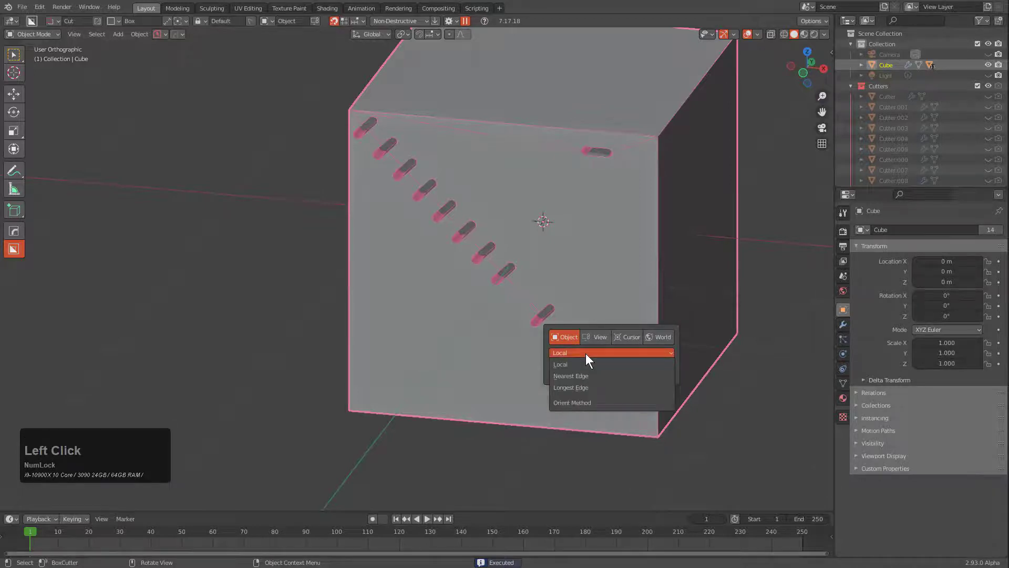
pyautogui.click(585, 353)
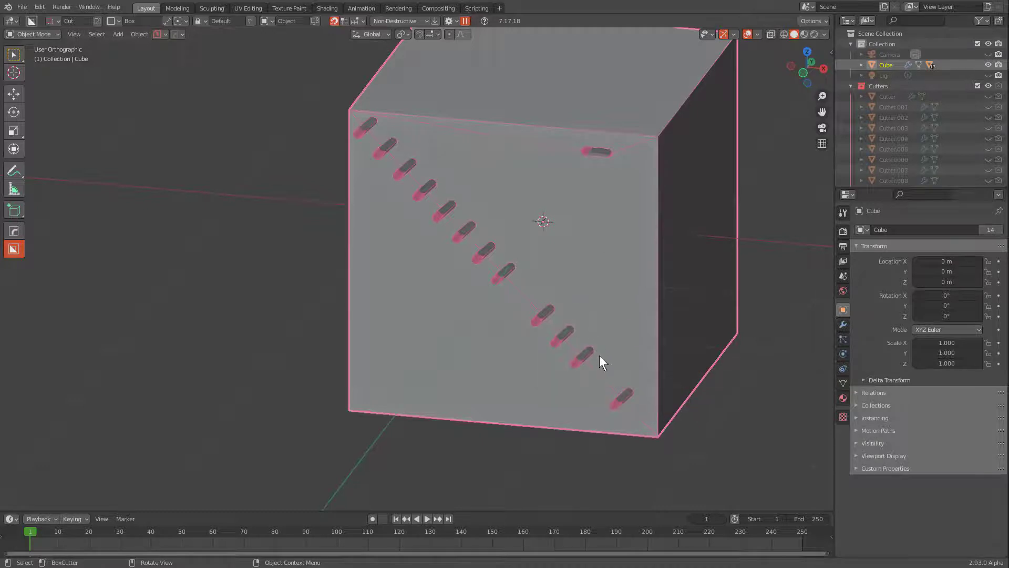
# - Repeat the slot in the three remaining gaps along the diagonal's lower half, ending beside the face's lower corner
pyautogui.click(601, 378)
pyautogui.click(602, 378)
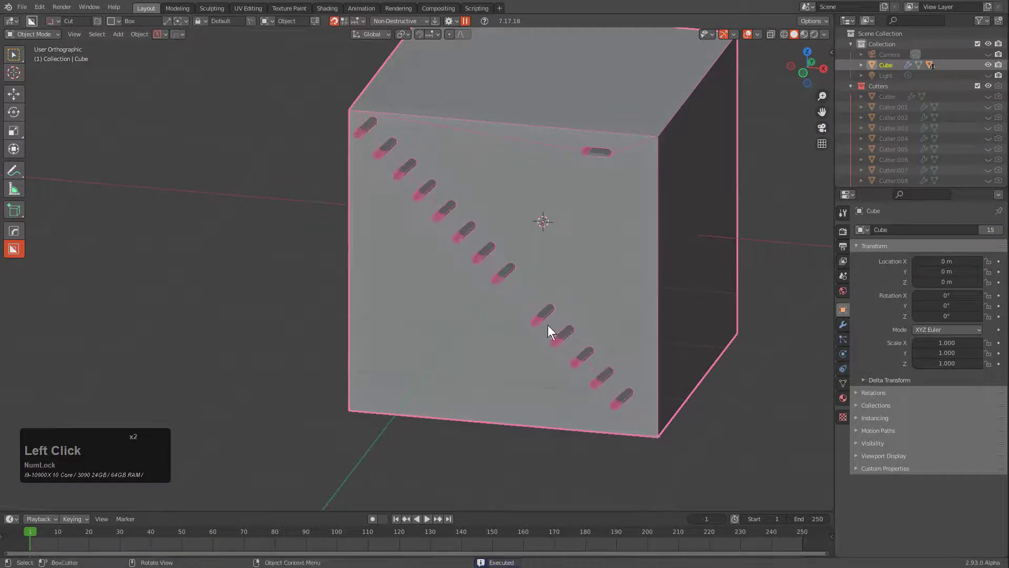
pyautogui.click(522, 294)
pyautogui.click(524, 293)
pyautogui.click(638, 417)
pyautogui.click(638, 417)
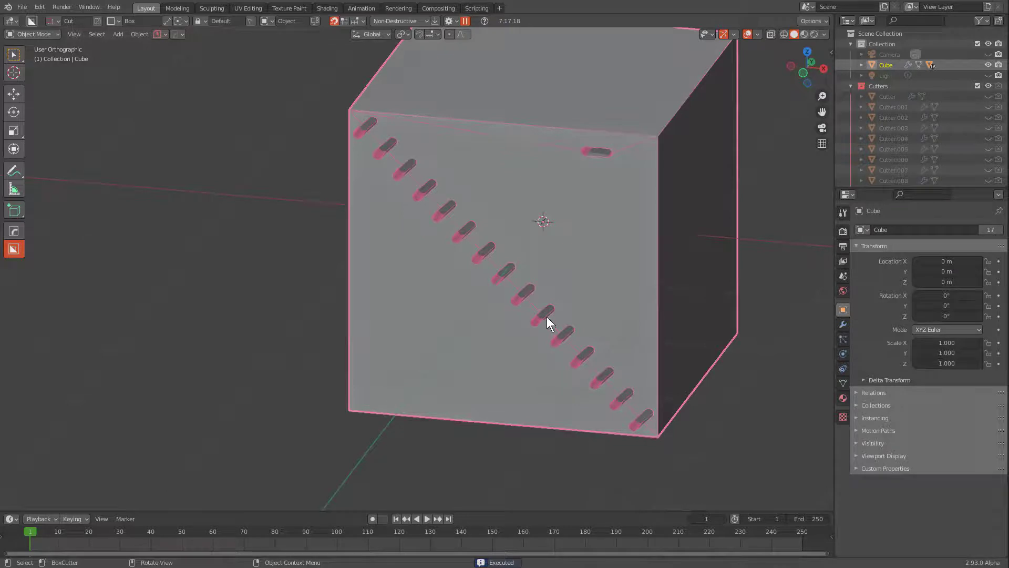
# - Repeat the slot on the front face's outer vertical edge at its midpoint, its lower quarter point, and halfway between them
pyautogui.press('ctrl')
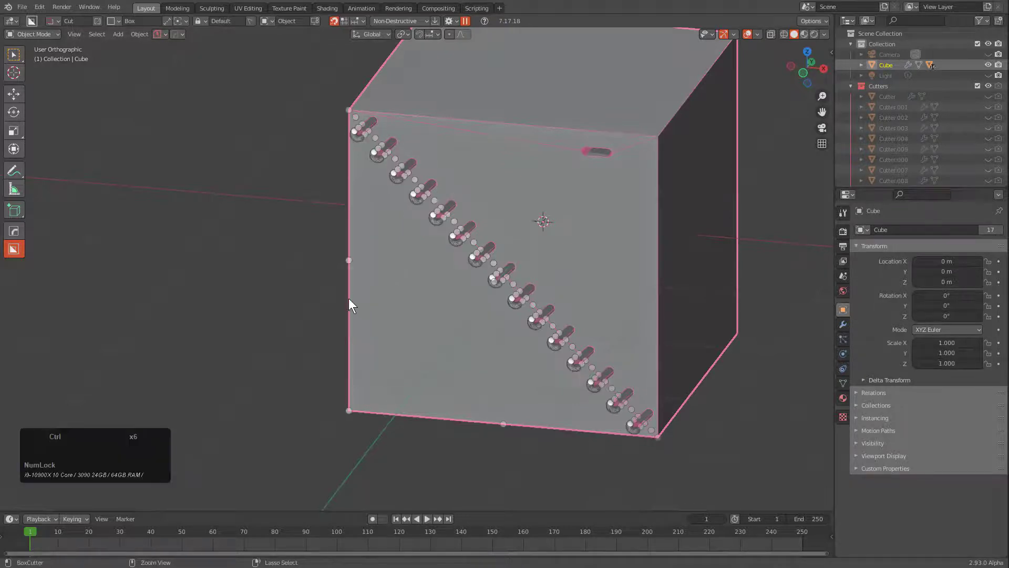
pyautogui.click(350, 260)
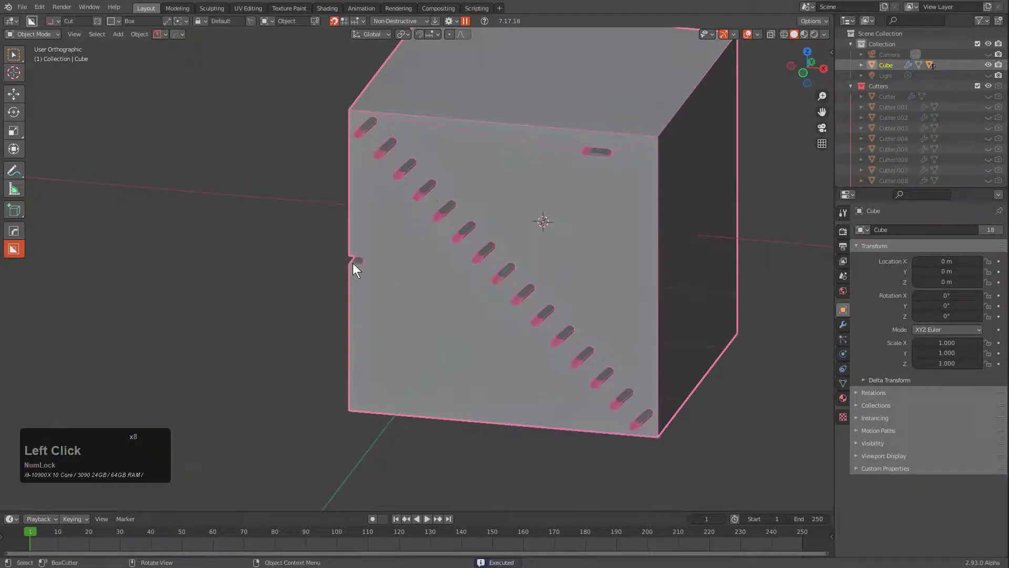
pyautogui.click(348, 338)
pyautogui.click(348, 337)
pyautogui.press('ctrl')
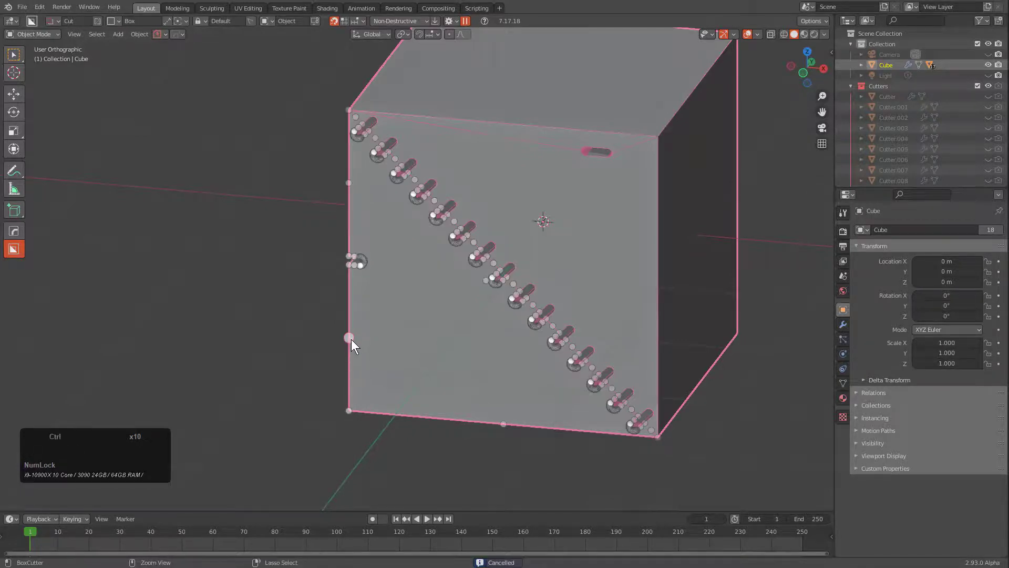
pyautogui.click(351, 340)
pyautogui.click(357, 339)
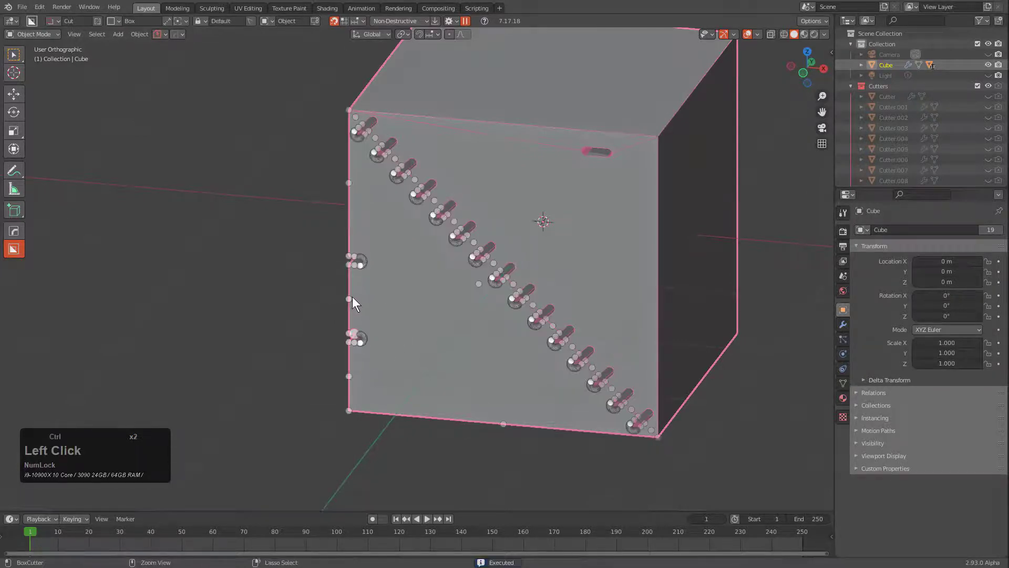
pyautogui.keyDown('ctrl'); pyautogui.click(351, 299); pyautogui.keyUp('ctrl')
pyautogui.click(359, 344)
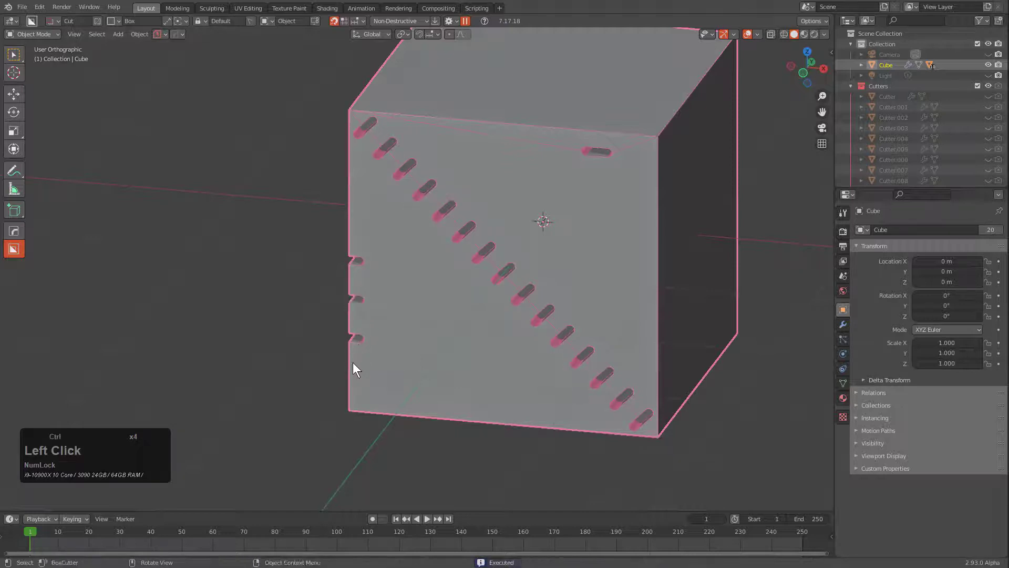
# - Repeat the slot near the outer vertical edge's lower end, at its upper quarter point, and halfway between that point and the midpoint
pyautogui.keyDown('ctrl'); pyautogui.click(350, 376); pyautogui.keyUp('ctrl')
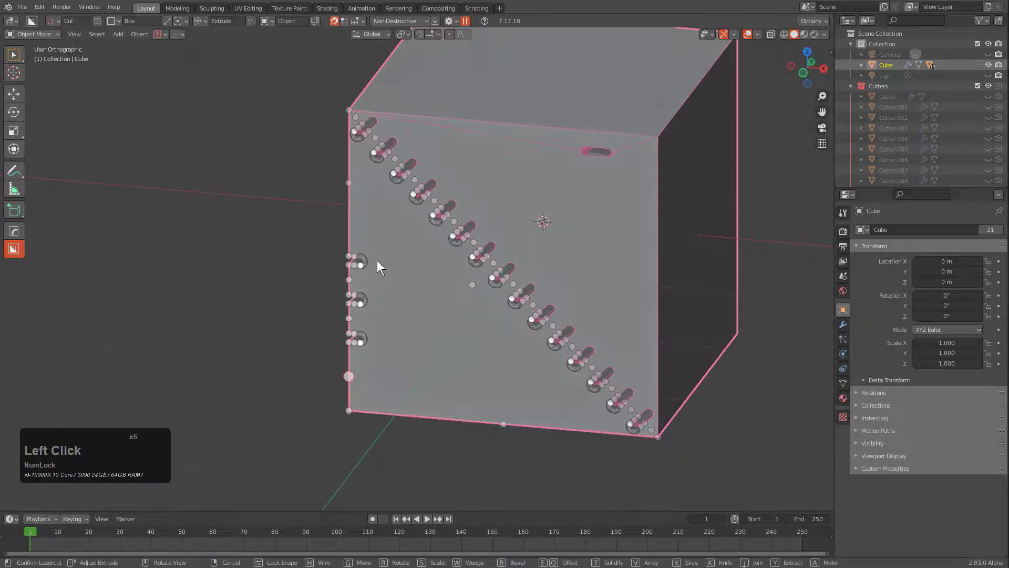
pyautogui.click(377, 260)
pyautogui.keyDown('ctrl'); pyautogui.click(350, 181); pyautogui.keyUp('ctrl')
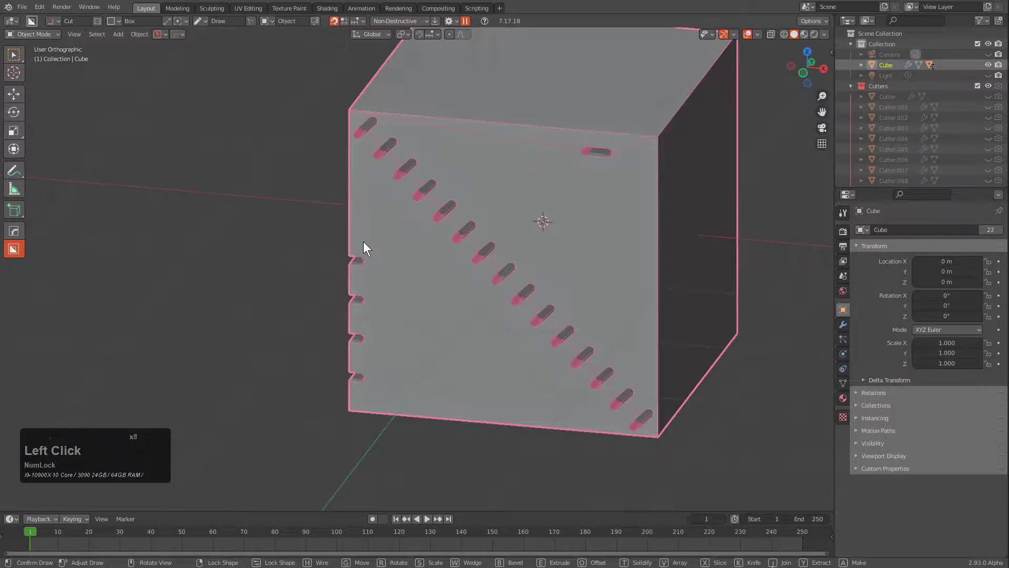
pyautogui.click(355, 227)
pyautogui.click(354, 223)
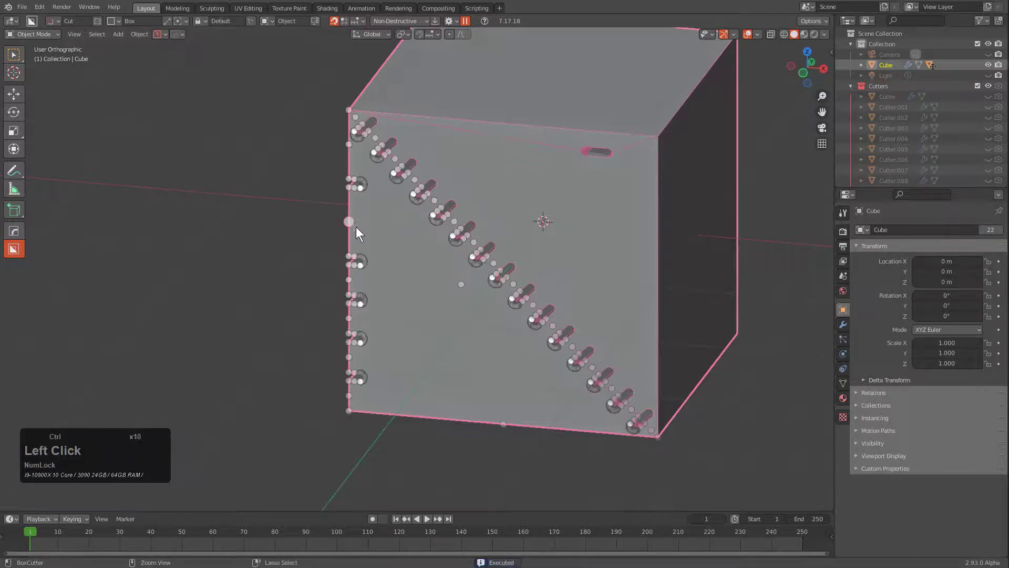
pyautogui.click(345, 187)
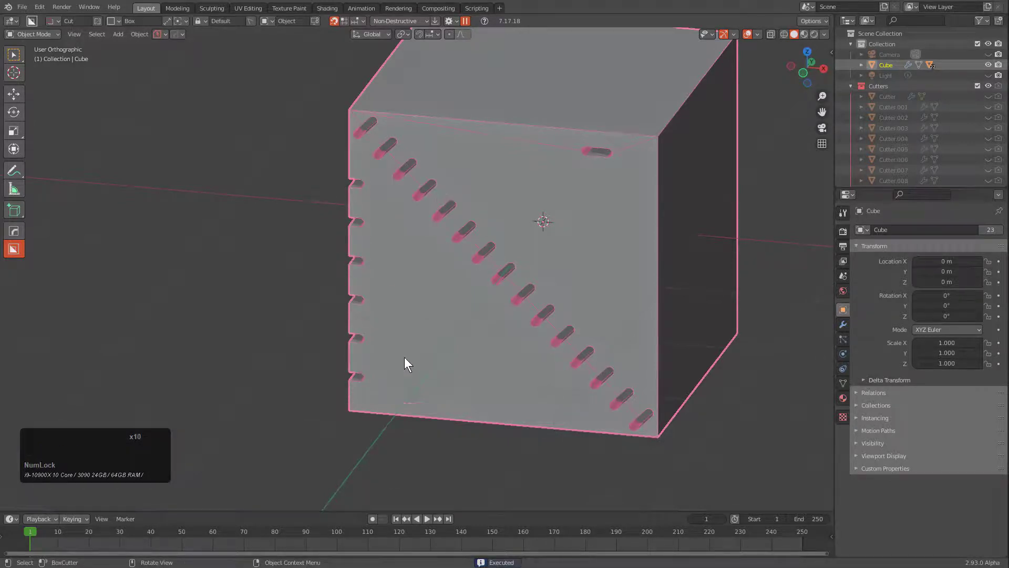
# - Turn off the viewport's Wireframe overlay with the whole cube in view
pyautogui.keyDown('shift'); pyautogui.moveTo(645, 202); pyautogui.dragTo(569, 234, button='middle'); pyautogui.keyUp('shift')
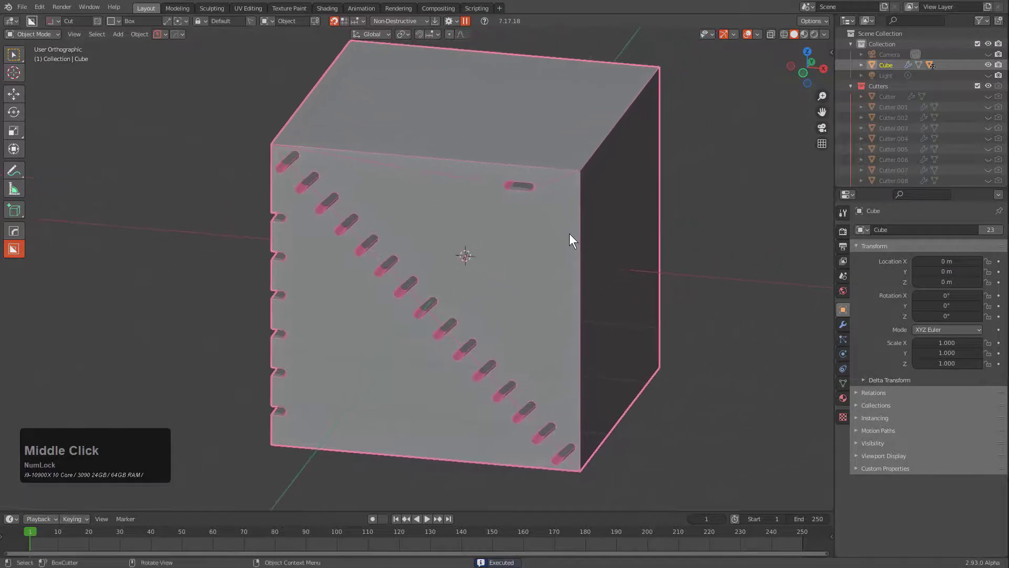
pyautogui.press('v')
pyautogui.click(572, 236)
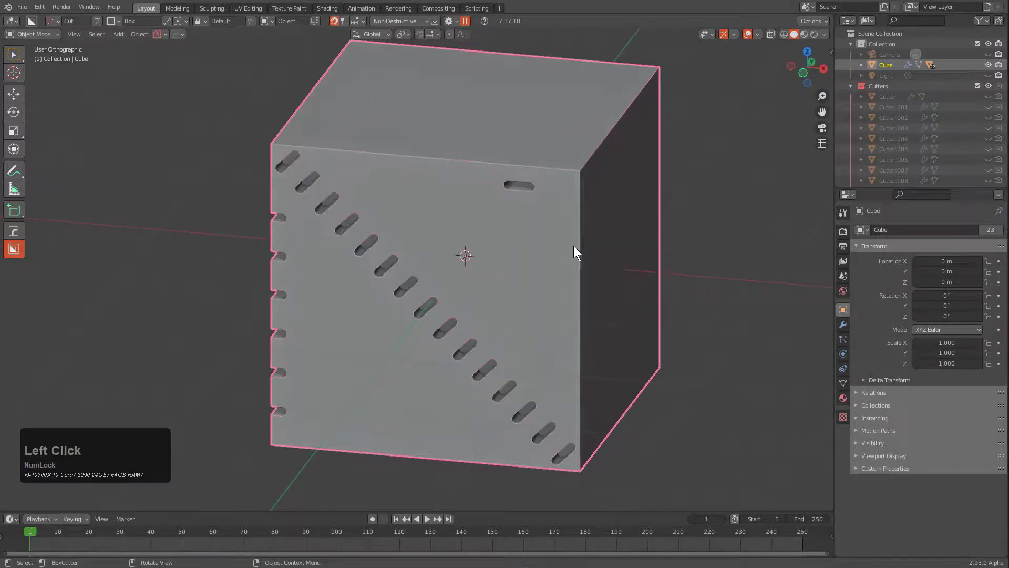
# - Step through the cube's Boolean modifiers one by one with Modifiers Scroll to review the order of the slot cuts
pyautogui.press('q')
pyautogui.click(555, 271)
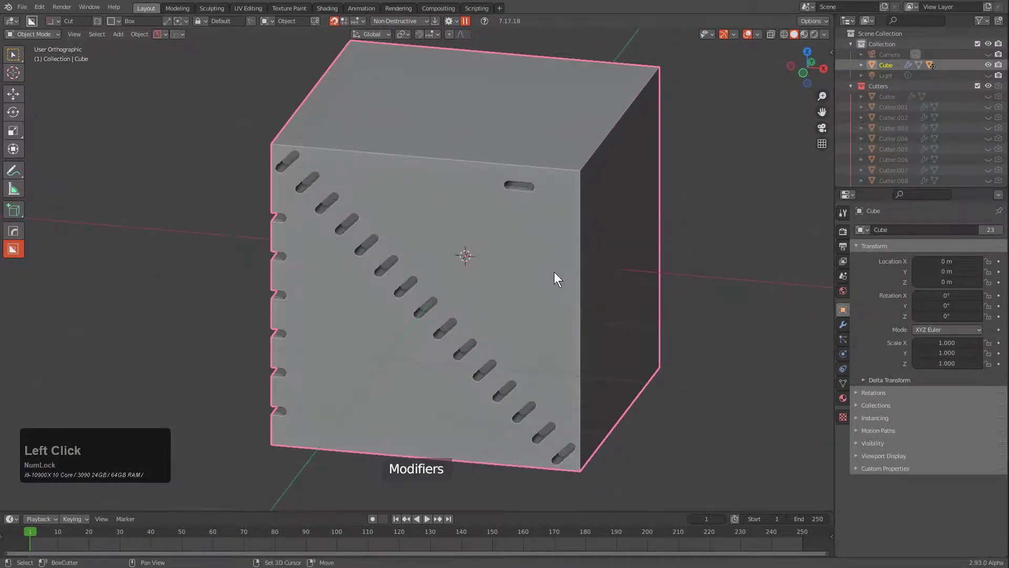
pyautogui.scroll(-18, 555, 273)
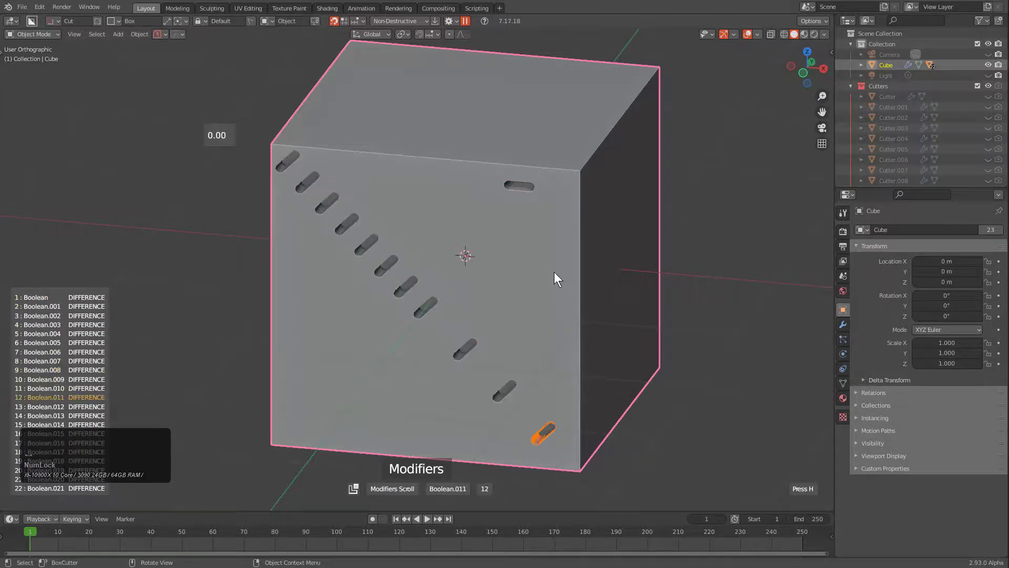
pyautogui.scroll(-6, 554, 272)
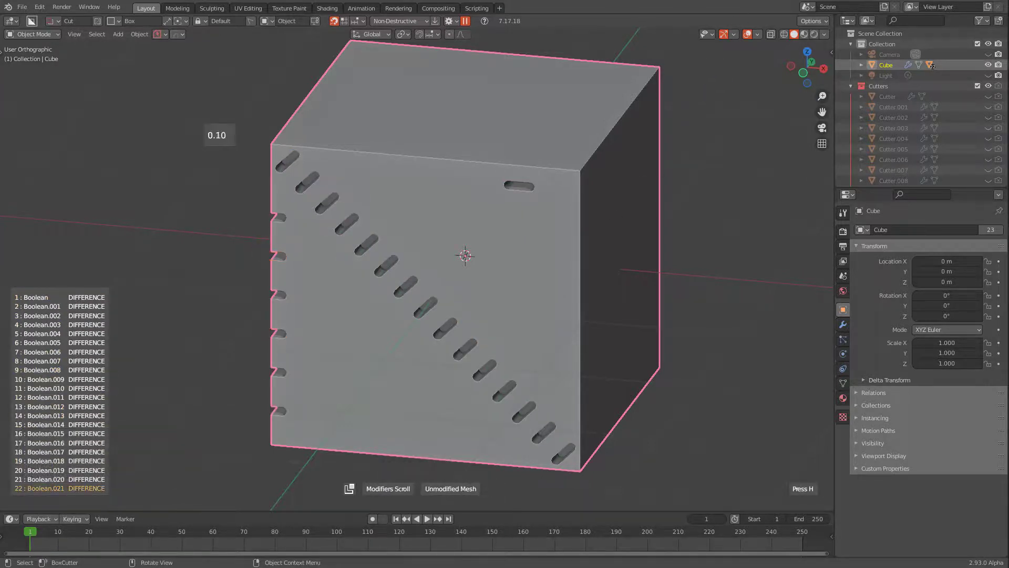
pyautogui.scroll(-5, 554, 272)
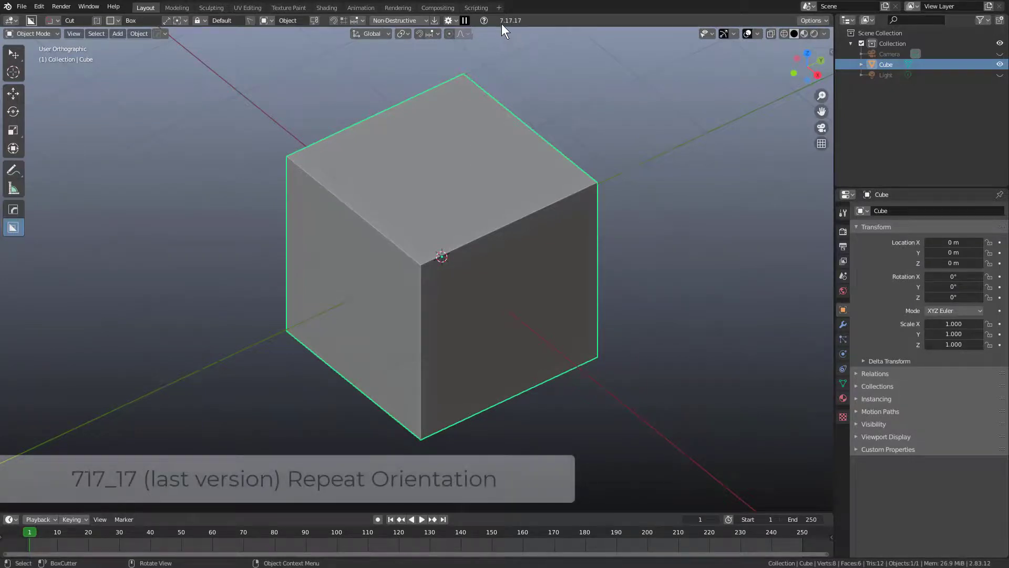
# - On the new cube, connect a side face's upper near and lower far corner vertices with a diagonal edge and return to Object Mode
pyautogui.moveTo(488, 220); pyautogui.dragTo(442, 266, button='middle')
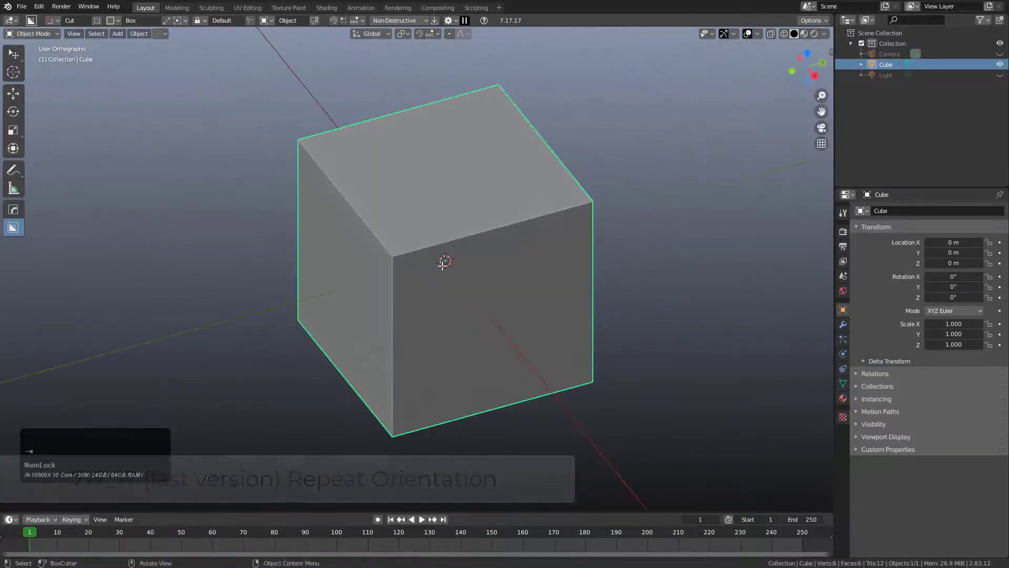
pyautogui.press('1')
pyautogui.click(426, 270)
pyautogui.keyDown('shift'); pyautogui.click(586, 374); pyautogui.keyUp('shift')
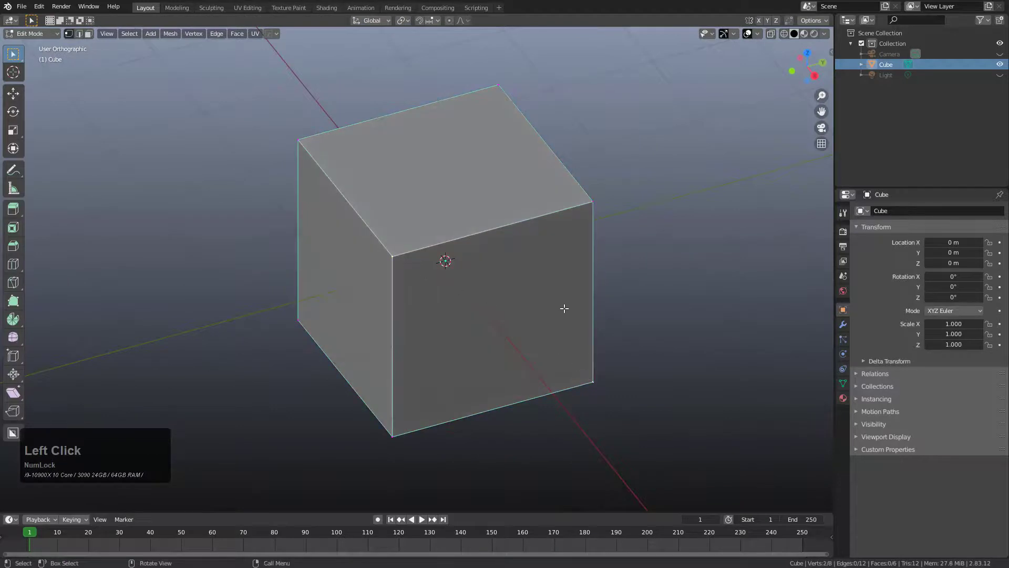
pyautogui.press('j')
pyautogui.press('Tab')
# - Turn on the Wireframe overlay and set BoxCutter's object orient method to Nearest Edge
pyautogui.moveTo(490, 291); pyautogui.dragTo(498, 285, button='middle')
pyautogui.press('v')
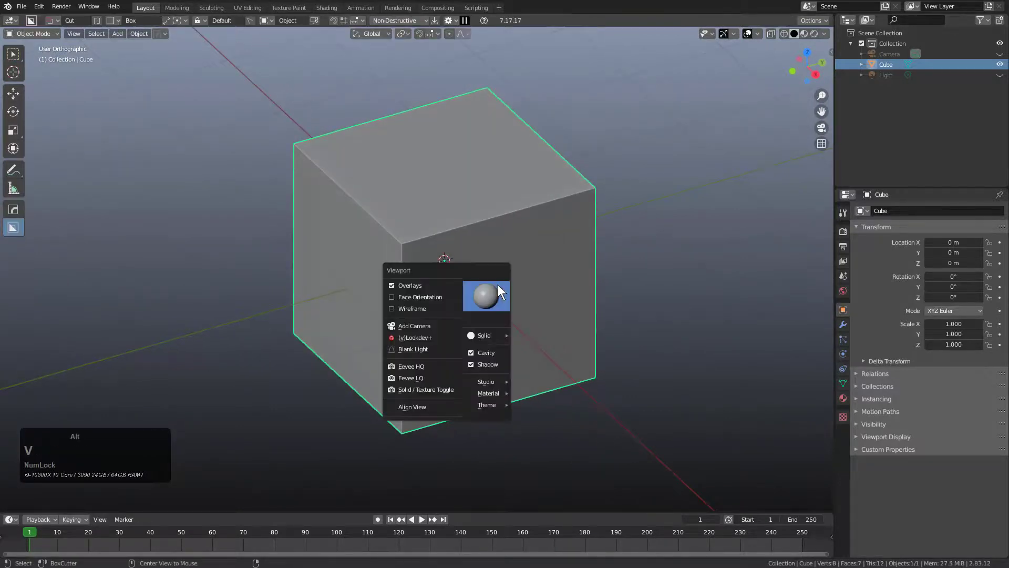
pyautogui.click(433, 313)
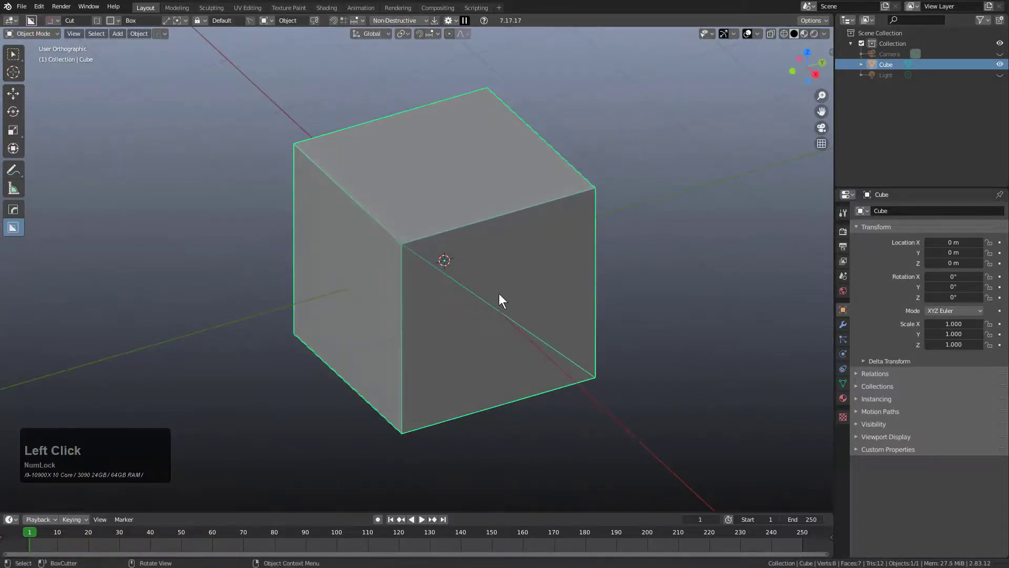
pyautogui.press('v')
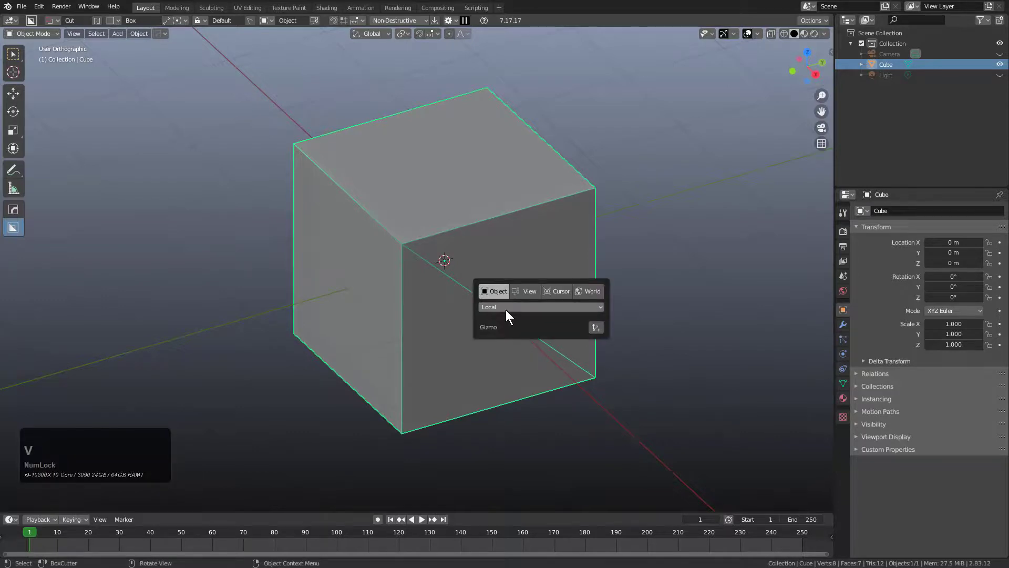
pyautogui.click(505, 309)
pyautogui.click(504, 331)
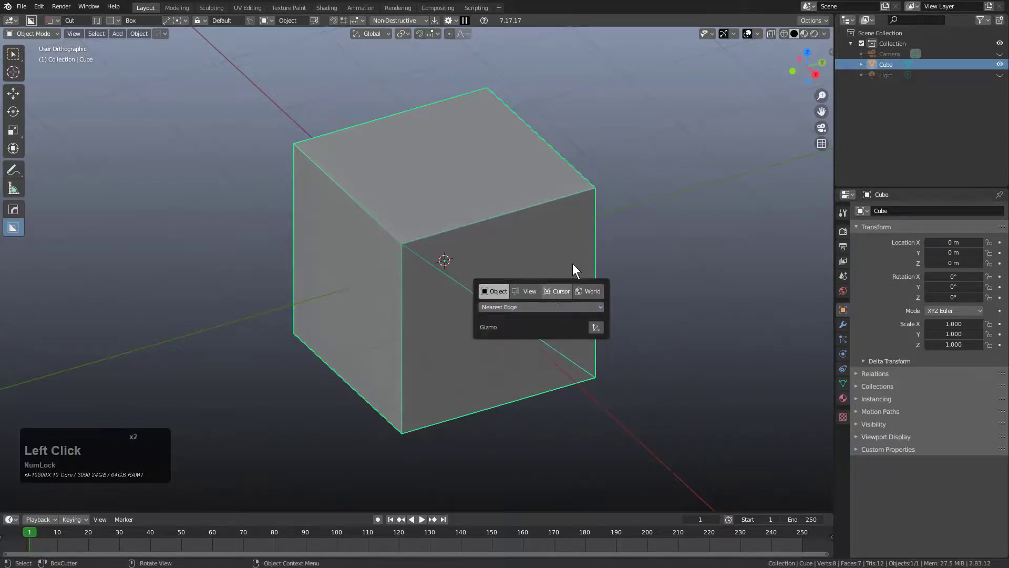
# - Cut a small box near the upper edge of the face with the diagonal, and bevel it into a rounded slot with extra segments
pyautogui.moveTo(573, 264); pyautogui.dragTo(479, 268, button='middle')
pyautogui.scroll(3, 527, 228)
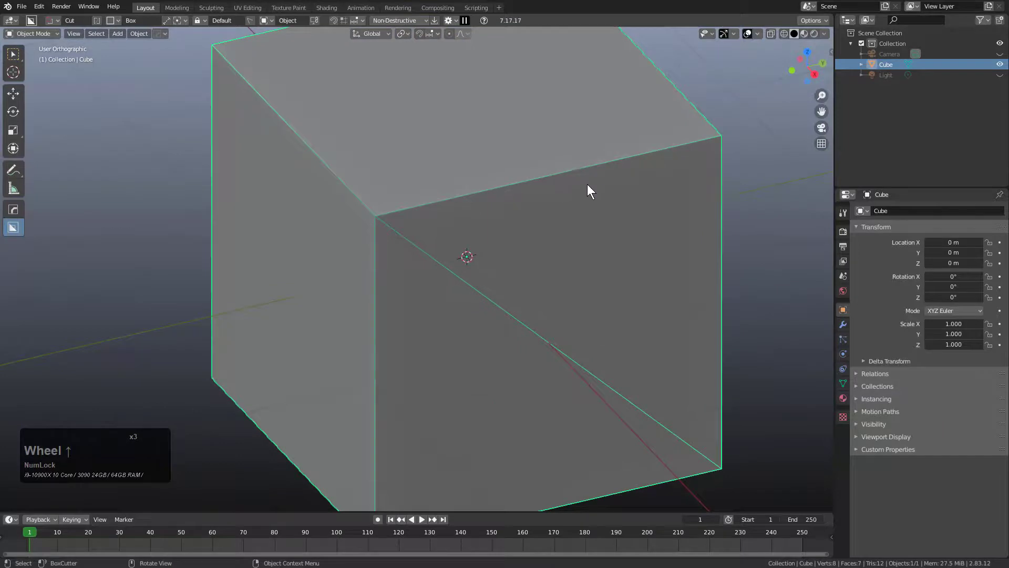
pyautogui.moveTo(588, 188)
pyautogui.keyDown('alt'); pyautogui.mouseDown()
pyautogui.moveTo(612, 187)
pyautogui.moveTo(600, 183)
pyautogui.mouseUp(); pyautogui.keyUp('alt')
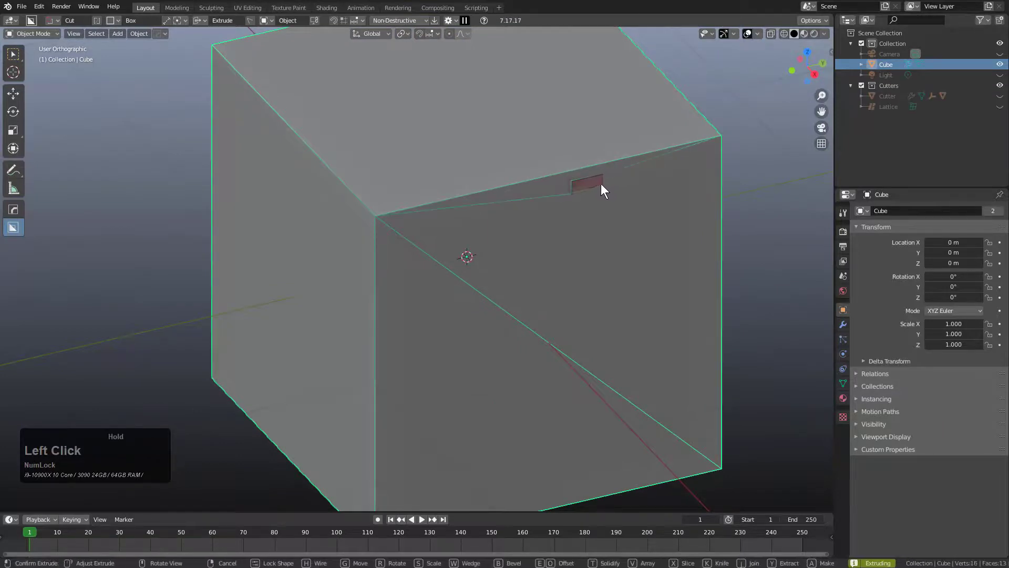
pyautogui.press('b')
pyautogui.scroll(5, 635, 200)
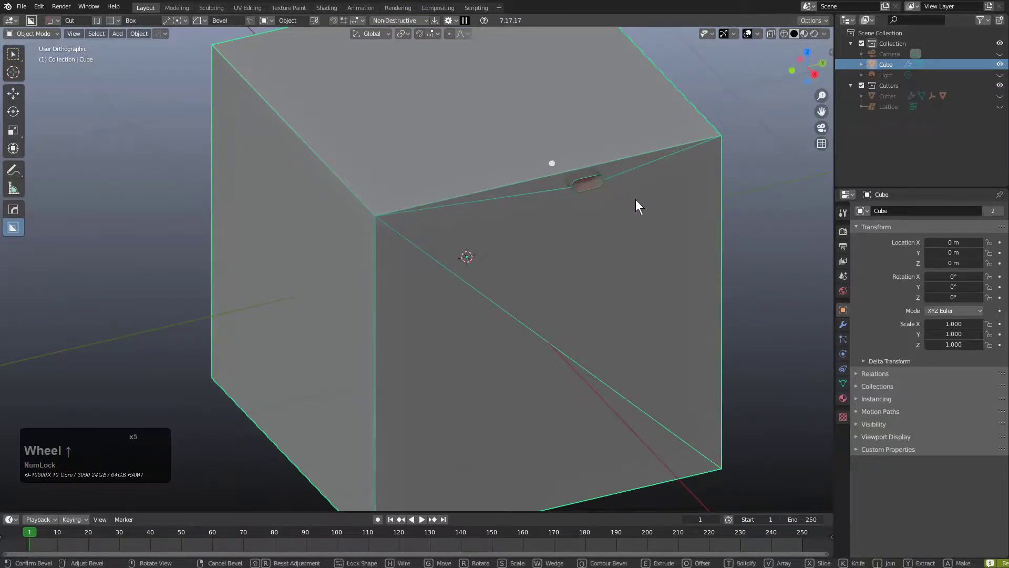
pyautogui.click(636, 199)
pyautogui.press('space')
pyautogui.keyDown('shift'); pyautogui.moveTo(552, 275); pyautogui.dragTo(566, 300, button='middle'); pyautogui.keyUp('shift')
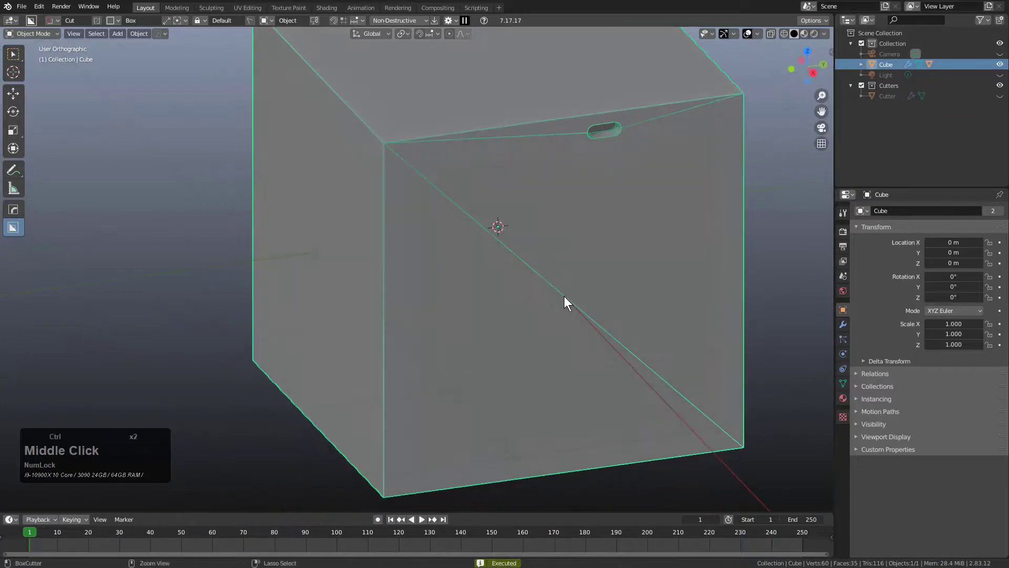
# - Turn on snapping, repeat the slot cut at the midpoint of the face's diagonal edge, and reselect the cube
pyautogui.click(337, 19)
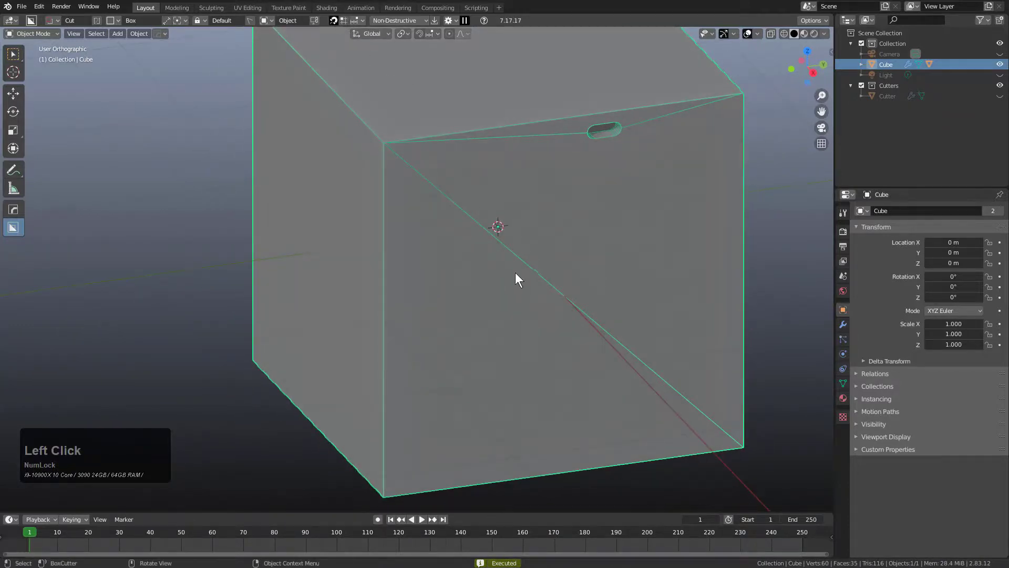
pyautogui.keyDown('ctrl'); pyautogui.keyDown('alt'); pyautogui.click(563, 295); pyautogui.keyUp('alt'); pyautogui.keyUp('ctrl')
pyautogui.press('space')
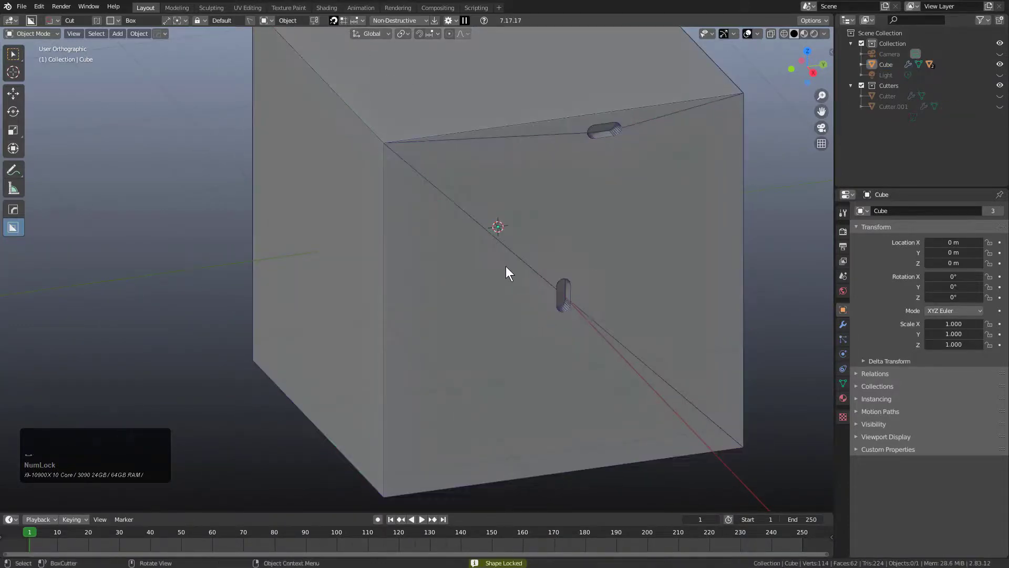
pyautogui.click(491, 232)
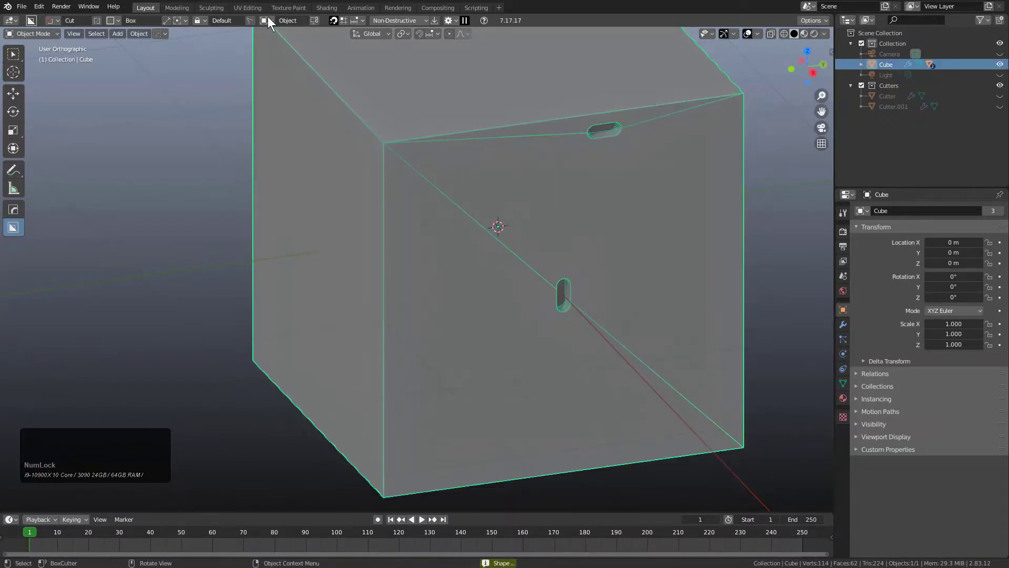
# - Repeat the slot cut at three more snap points on the diagonal, two above the middle slot and one below it
pyautogui.click(248, 19)
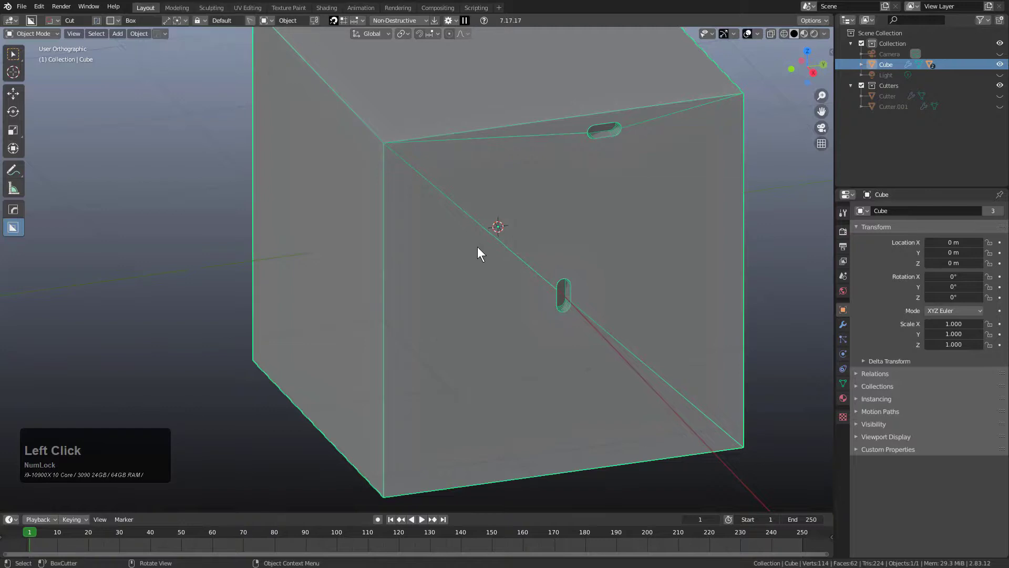
pyautogui.click(469, 214)
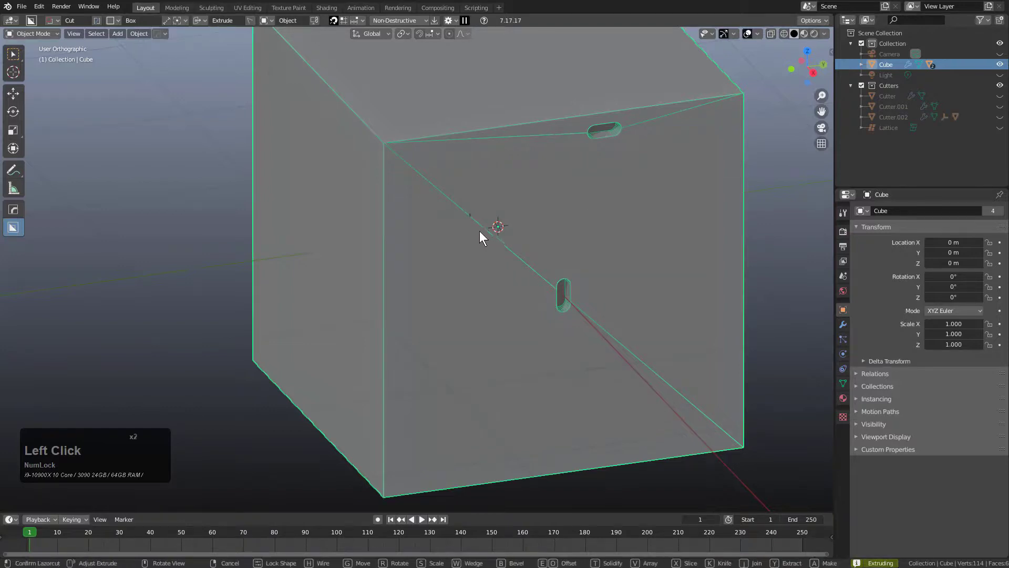
pyautogui.scroll(2, 476, 226)
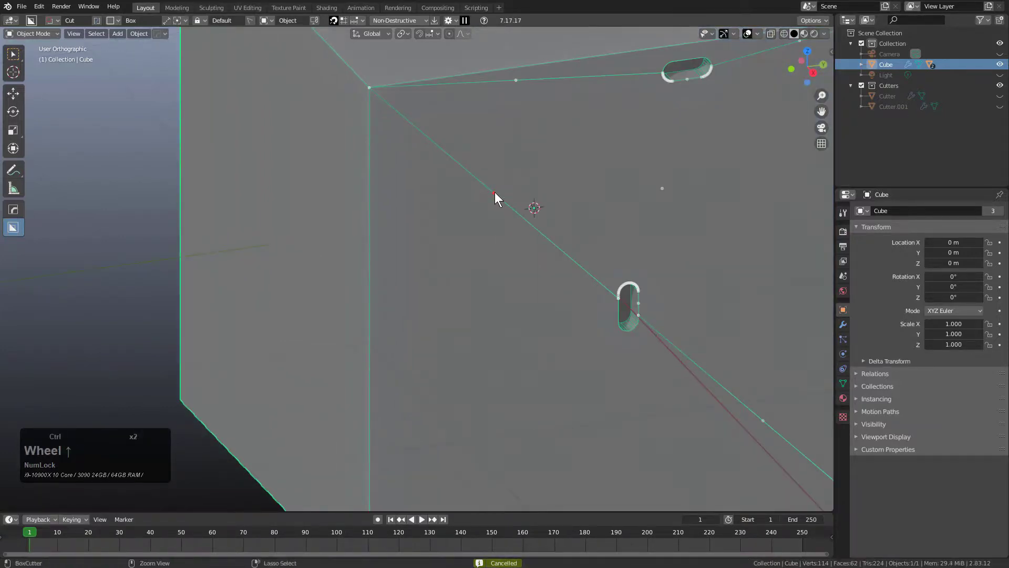
pyautogui.click(494, 195)
pyautogui.scroll(-2, 523, 254)
pyautogui.click(518, 254)
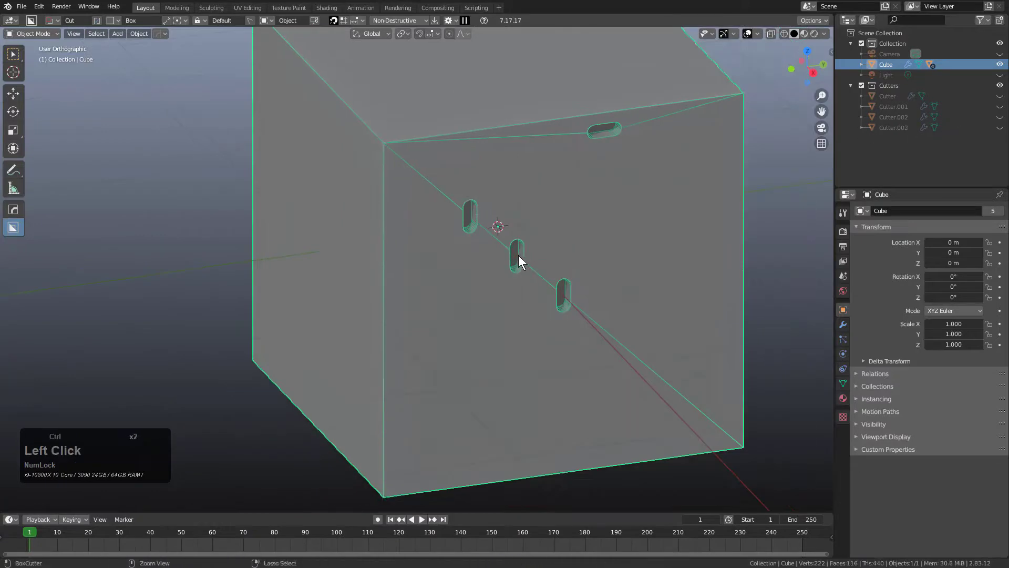
pyautogui.click(657, 374)
# - Open BoxCutter's object orient method choices, and repeat the slot at the remaining diagonal snap points: between the lower slots and near both ends
pyautogui.hotkey('shift', 'v')
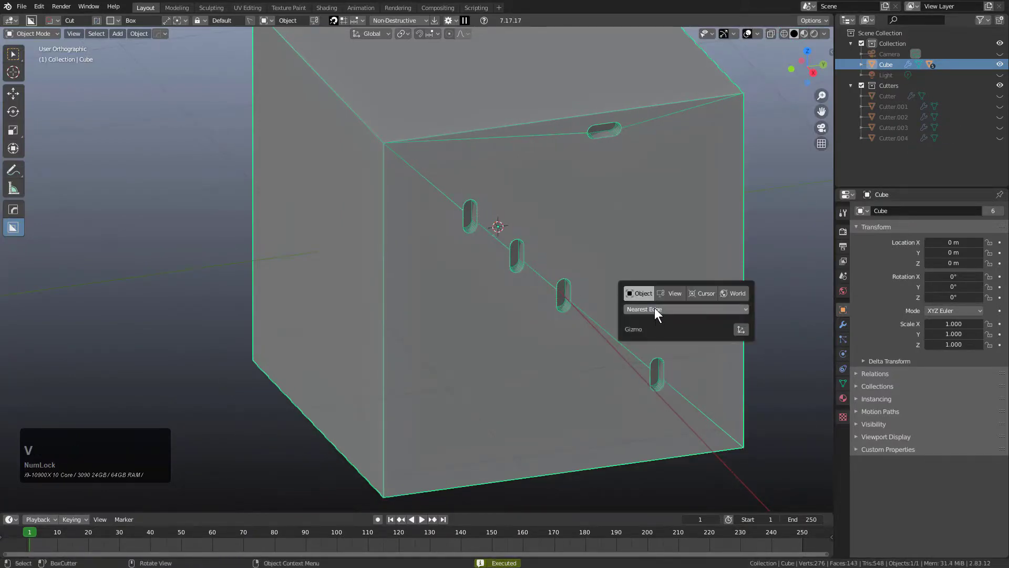
pyautogui.click(656, 309)
pyautogui.click(652, 341)
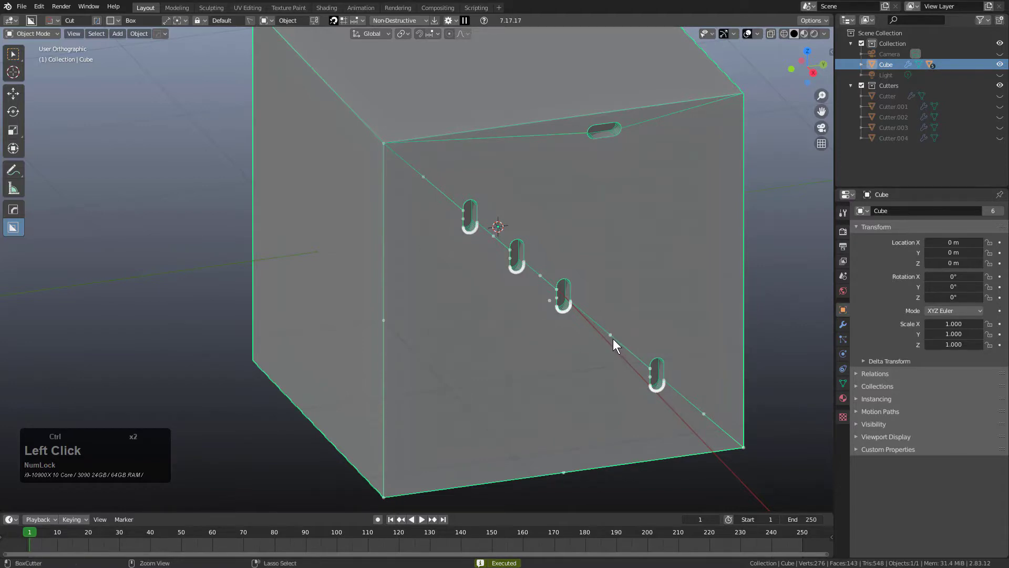
pyautogui.keyDown('ctrl'); pyautogui.click(612, 341); pyautogui.keyUp('ctrl')
pyautogui.keyDown('ctrl'); pyautogui.click(702, 412); pyautogui.keyUp('ctrl')
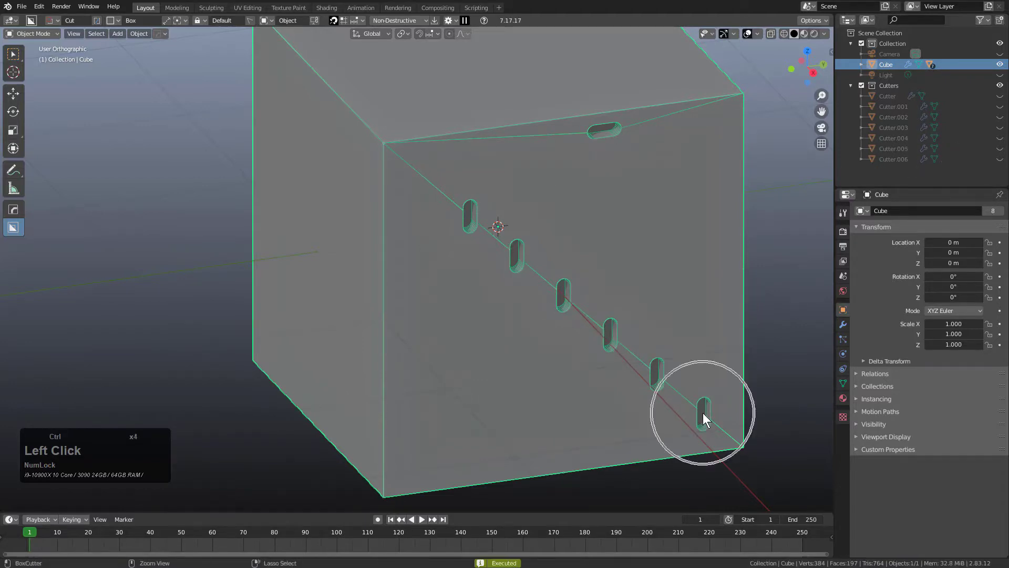
pyautogui.keyDown('ctrl'); pyautogui.click(424, 176); pyautogui.keyUp('ctrl')
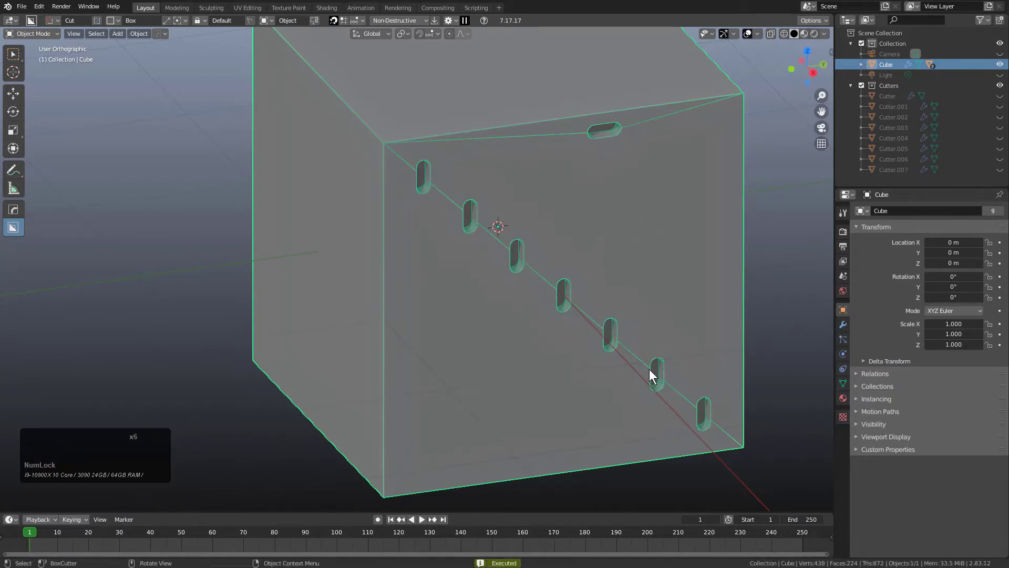